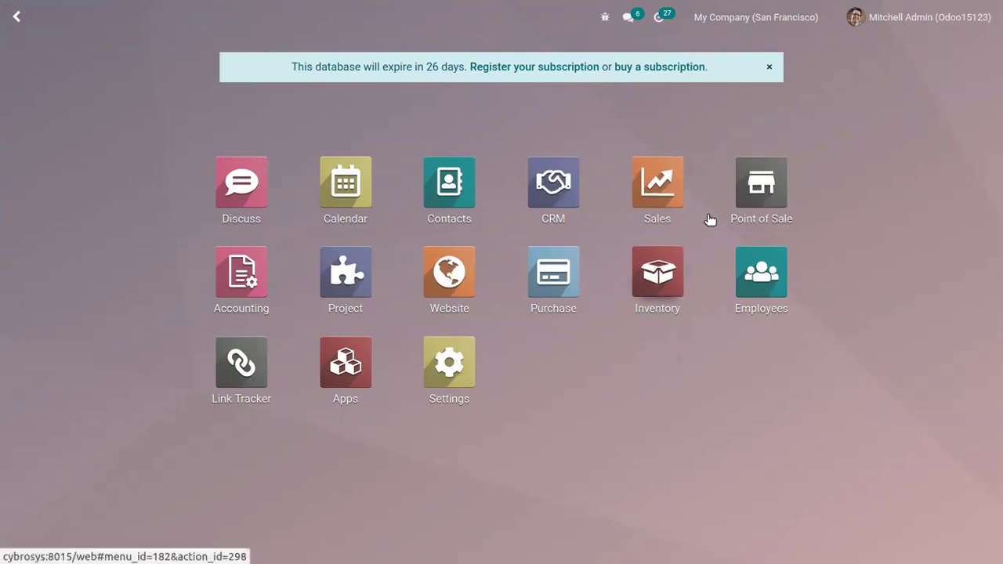
Open the Point of Sale settings of Shops at the Payments section.
click(745, 196)
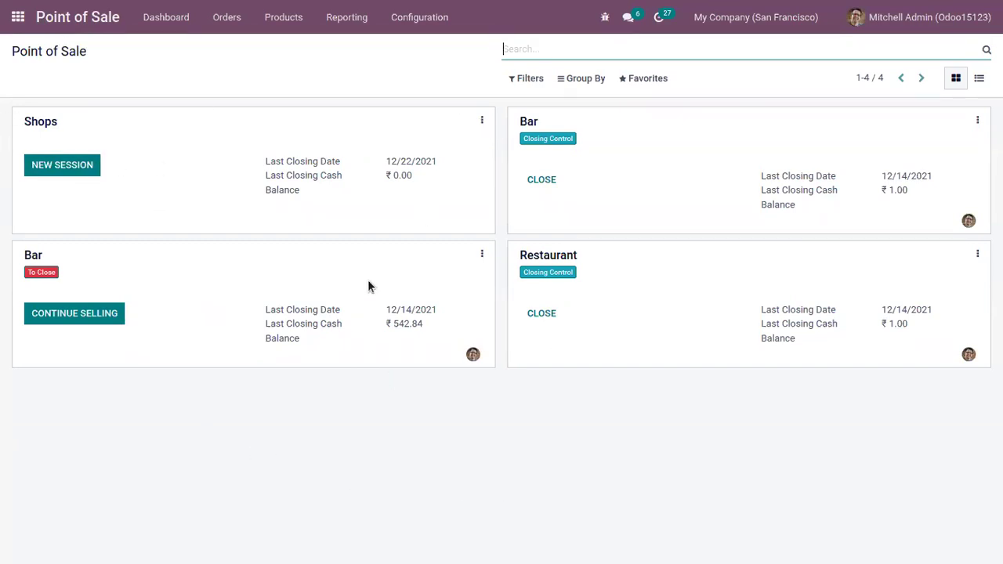
click(482, 123)
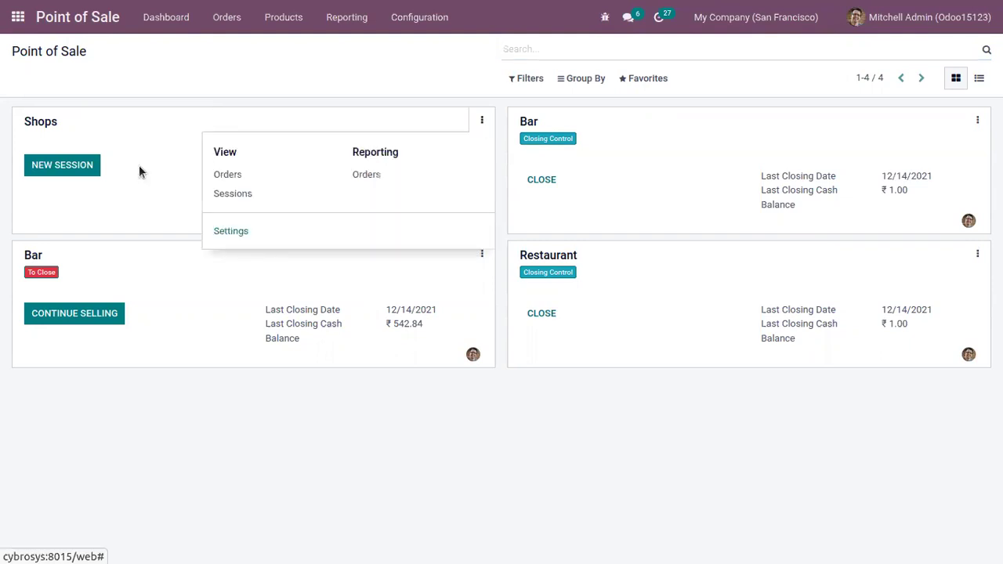
click(229, 233)
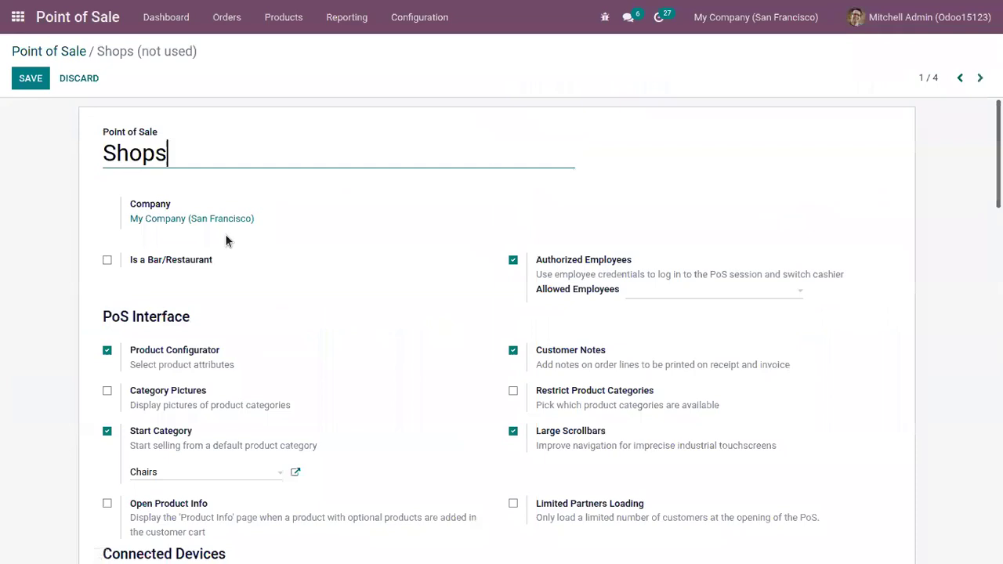
scroll(225, 235, down, 10)
scroll(502, 329, down, 5)
scroll(975, 402, down, 2)
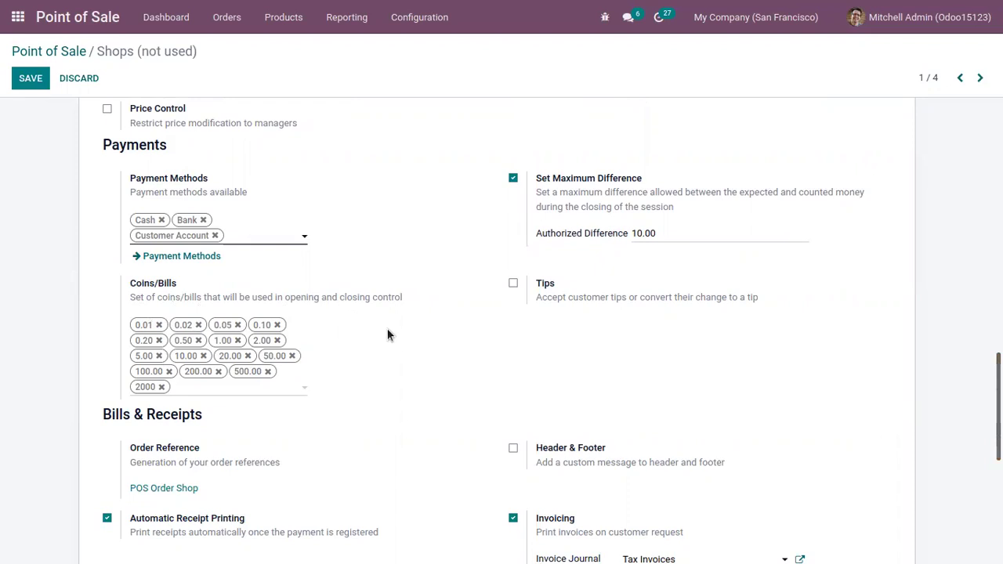
Remove the 0.50, 0.01 and 0.02 denominations from the Coins/Bills setting and save the Shops configuration.
click(199, 342)
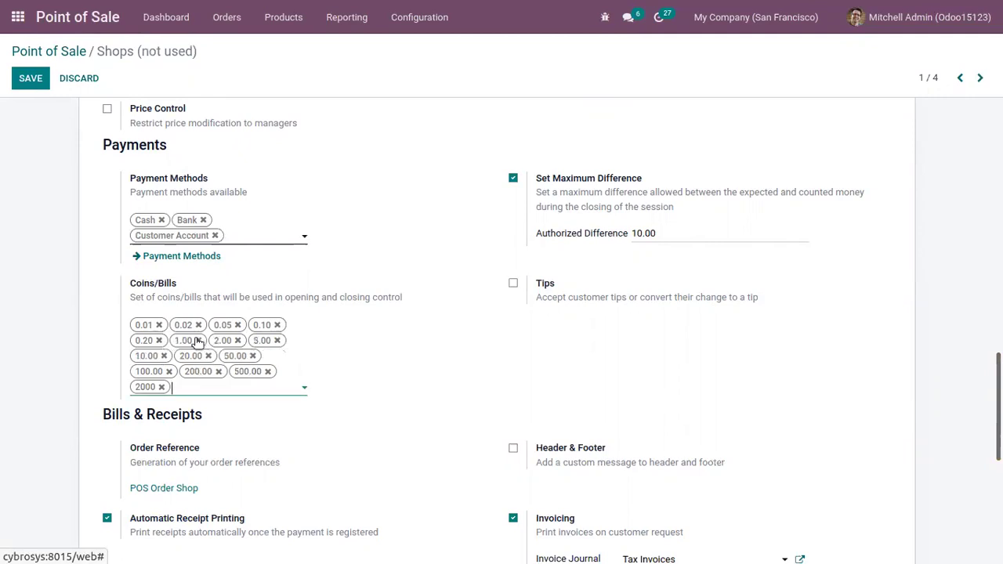
click(158, 325)
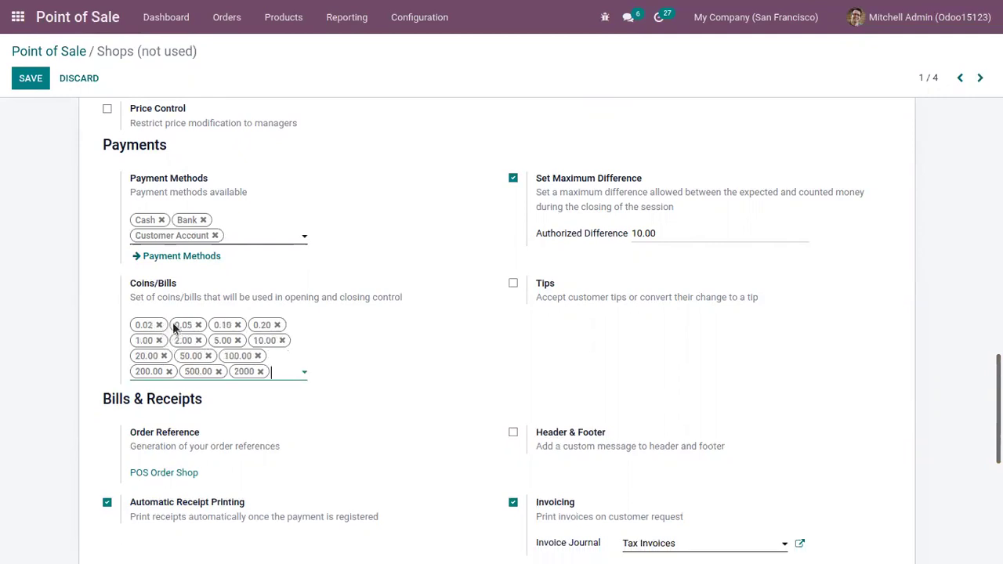
click(159, 325)
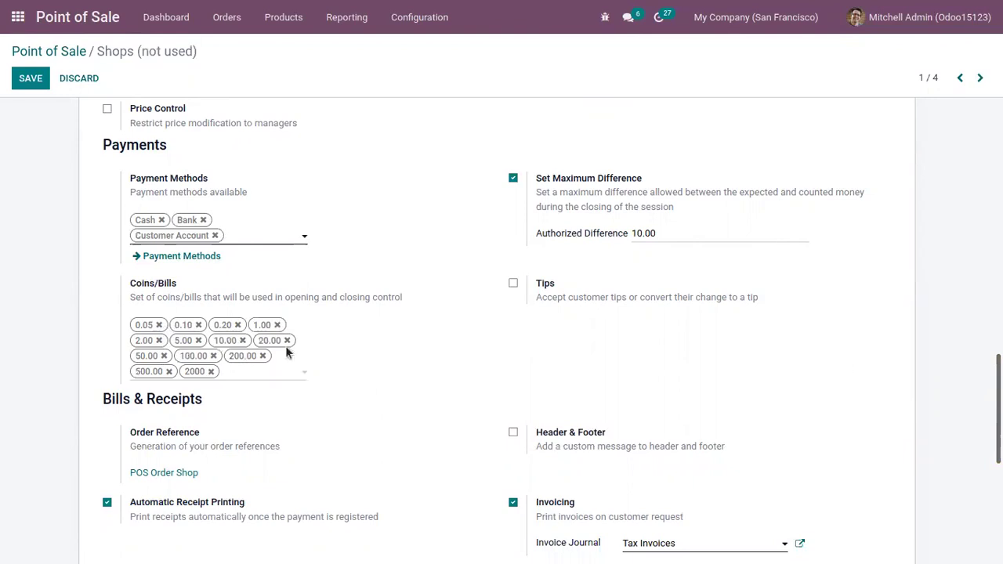
scroll(426, 271, up, 5)
scroll(426, 272, down, 5)
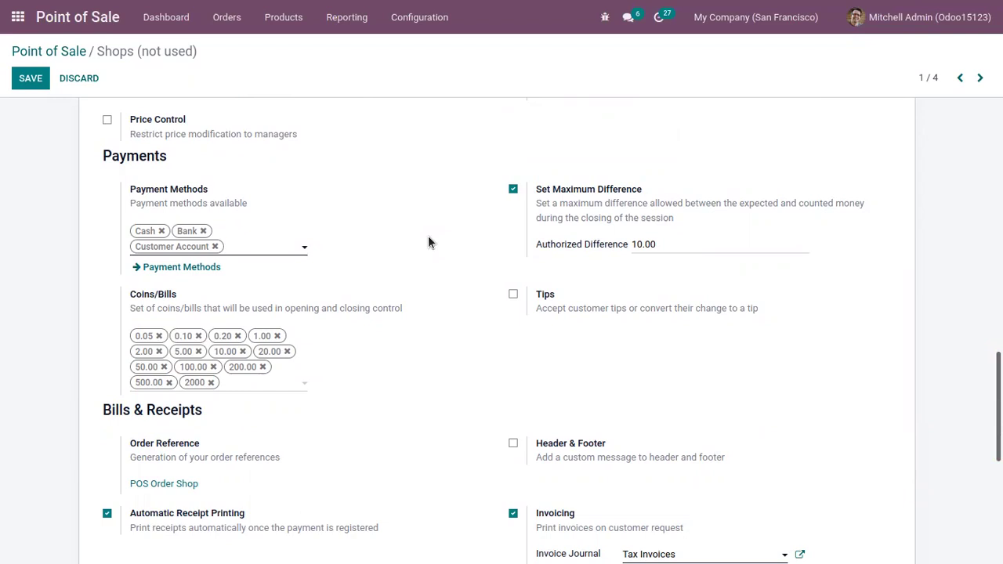
click(643, 244)
click(29, 81)
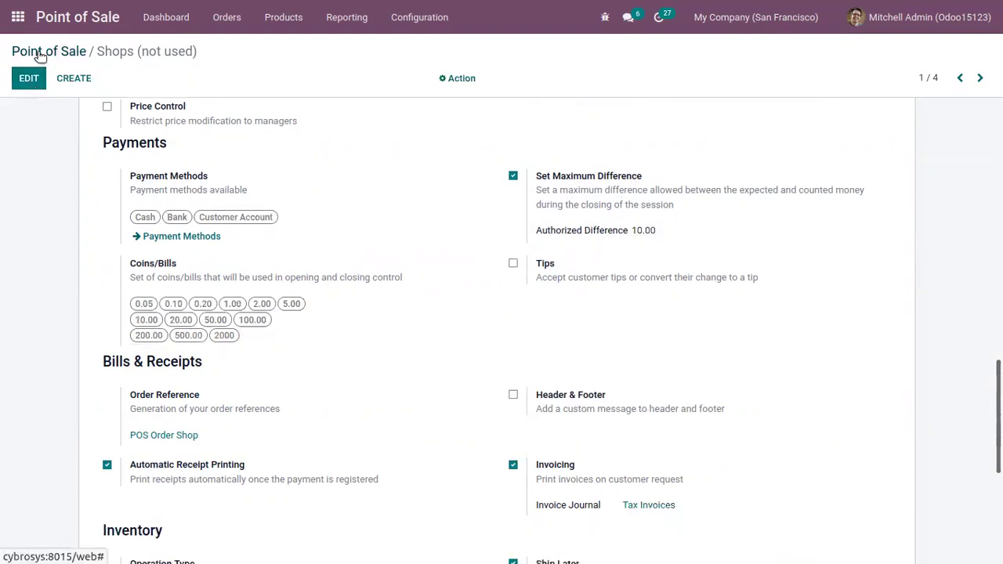
Start a new Shops session from the Point of Sale dashboard and open the coins and bills count for the opening cash.
click(43, 51)
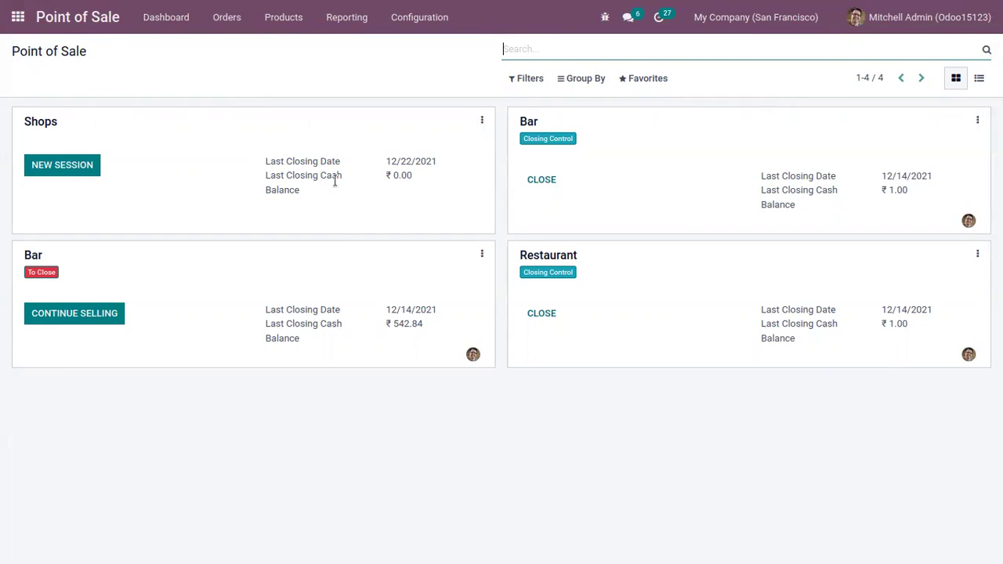
click(68, 166)
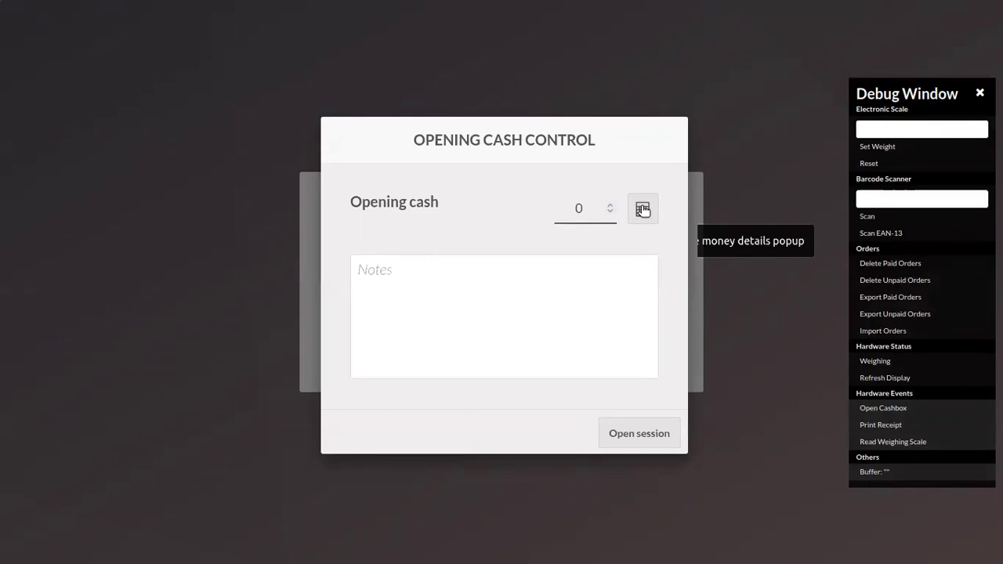
click(643, 210)
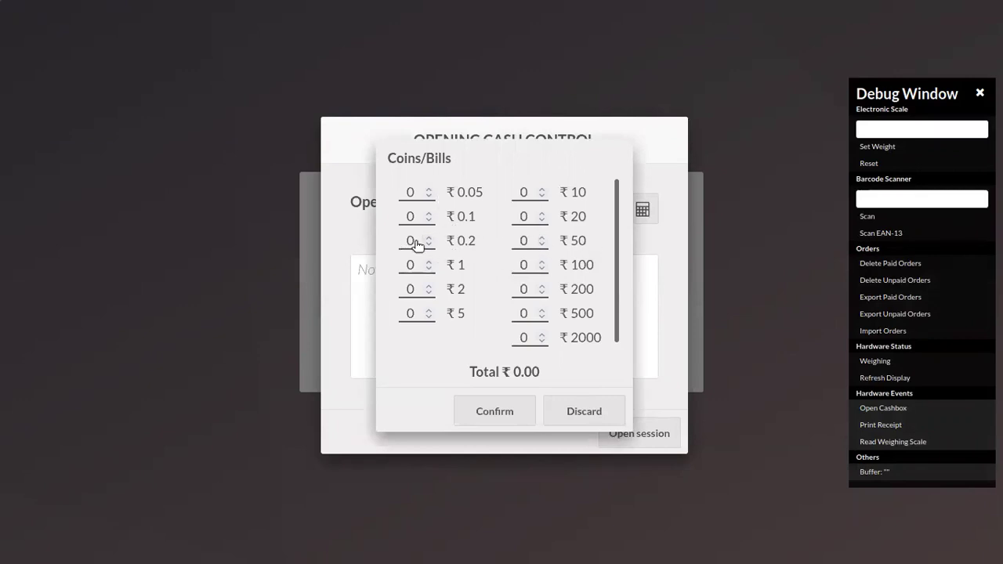
Enter opening counts of 7 for ₹1, 10 for ₹2 and 4 for ₹5.
click(429, 263)
click(428, 287)
click(428, 287)
click(428, 287)
click(428, 286)
click(428, 287)
click(428, 287)
click(428, 284)
click(428, 284)
click(428, 283)
click(428, 284)
click(424, 259)
click(425, 259)
click(425, 260)
click(424, 260)
click(424, 259)
click(424, 259)
click(427, 311)
click(428, 310)
click(427, 311)
click(427, 311)
Enter opening counts of 4 for ₹100, 4 for ₹200, 4 for ₹500 and 8 for ₹2000, and confirm the count.
click(541, 262)
click(540, 262)
click(541, 262)
click(541, 261)
click(540, 287)
click(541, 287)
click(541, 286)
click(541, 286)
click(540, 311)
click(541, 310)
click(541, 310)
click(541, 334)
click(541, 335)
click(541, 335)
click(542, 335)
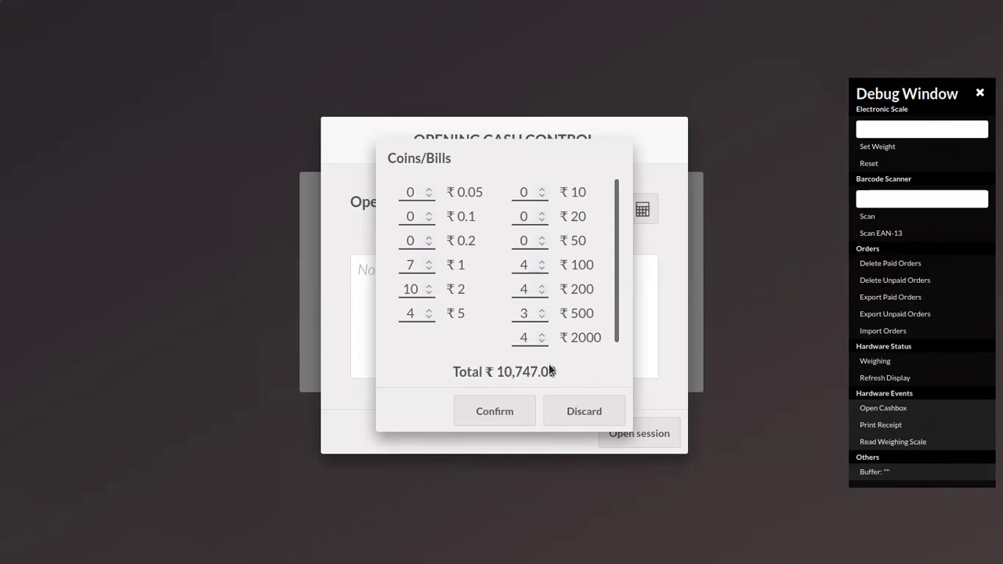
click(541, 335)
click(541, 335)
click(541, 335)
click(541, 335)
click(541, 310)
click(494, 411)
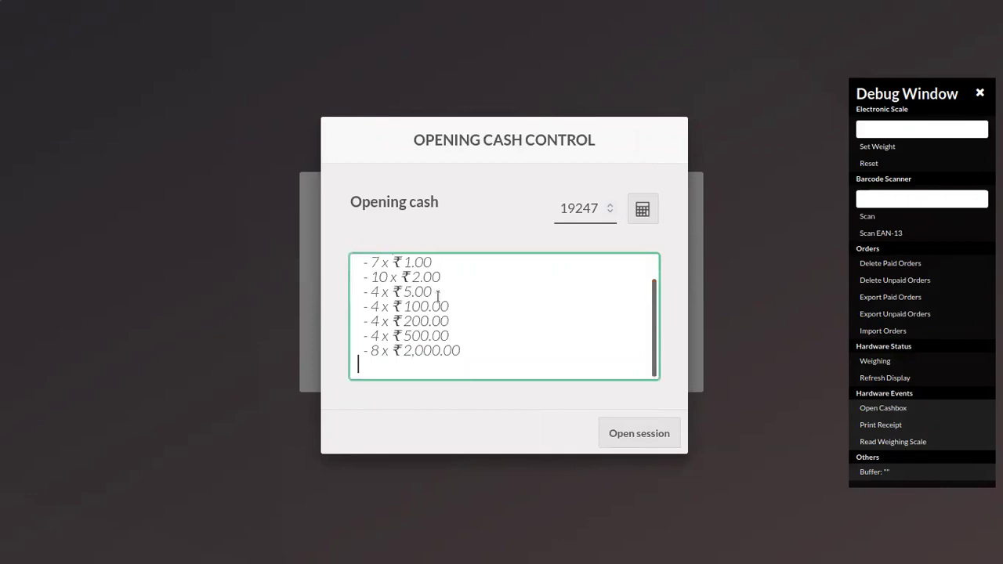
Review the money details in the opening notes and open the session.
drag(655, 325, 653, 272)
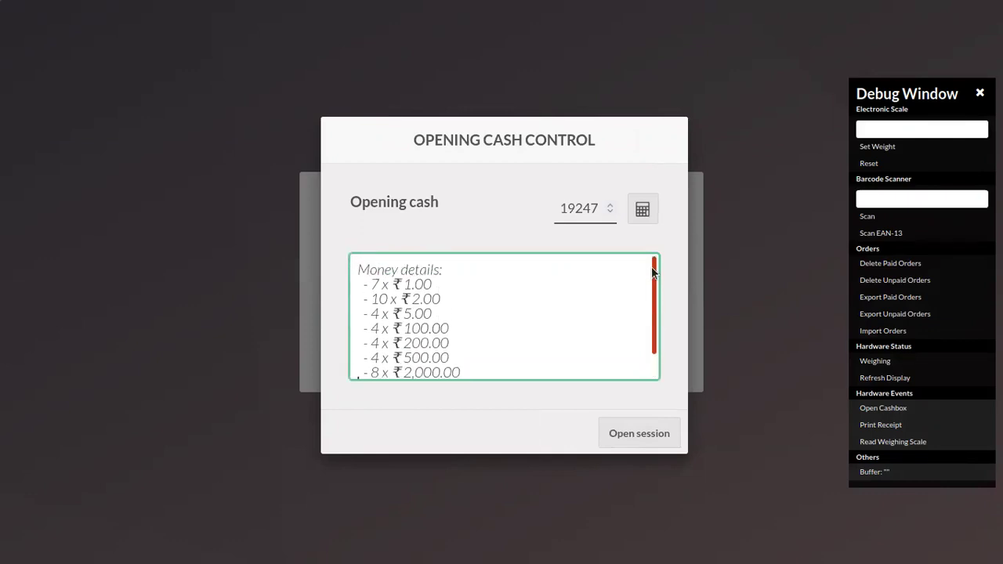
drag(653, 272, 655, 314)
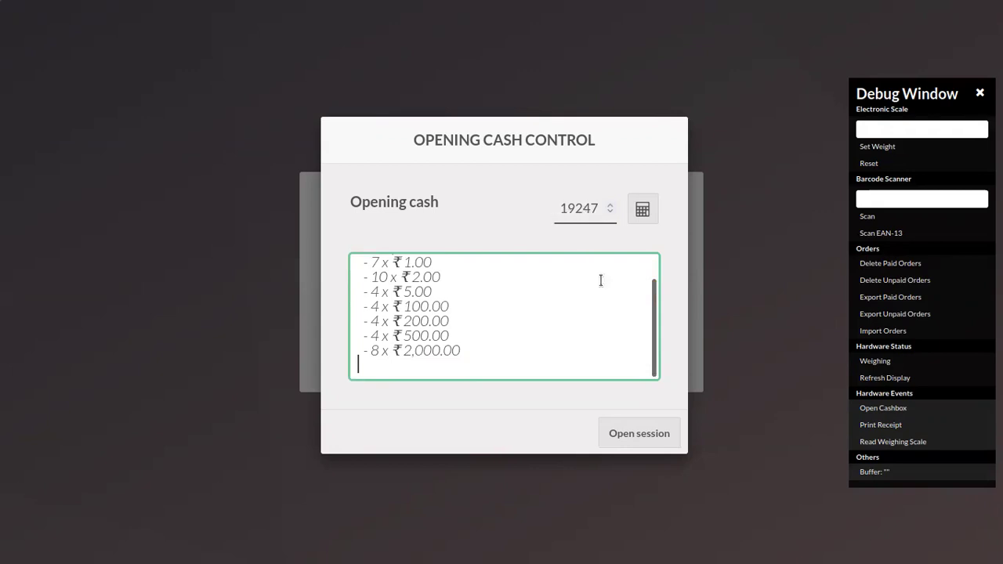
click(625, 433)
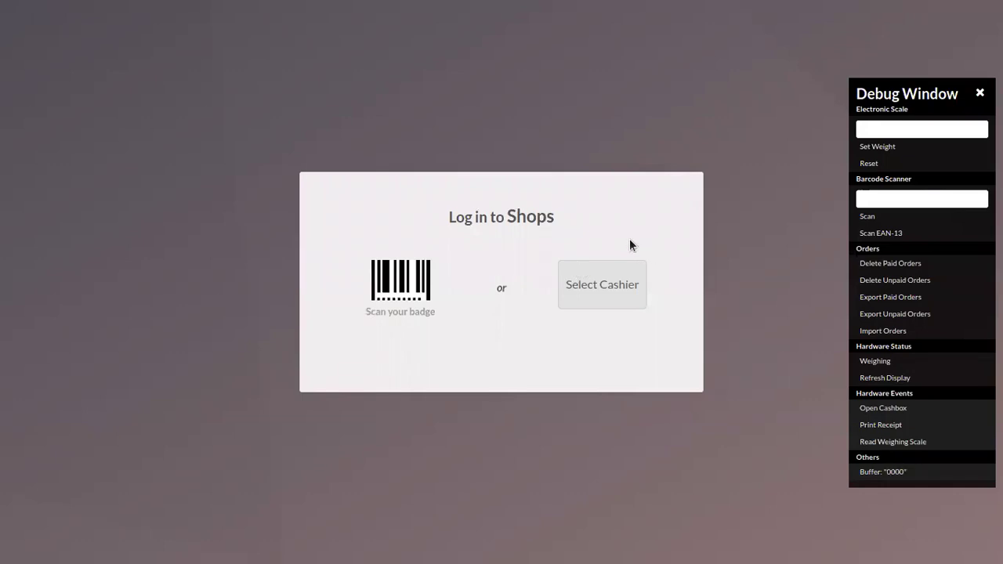
Log in to the Shops session by choosing a cashier and entering the cashier's PIN.
click(616, 270)
drag(686, 209, 685, 313)
click(577, 266)
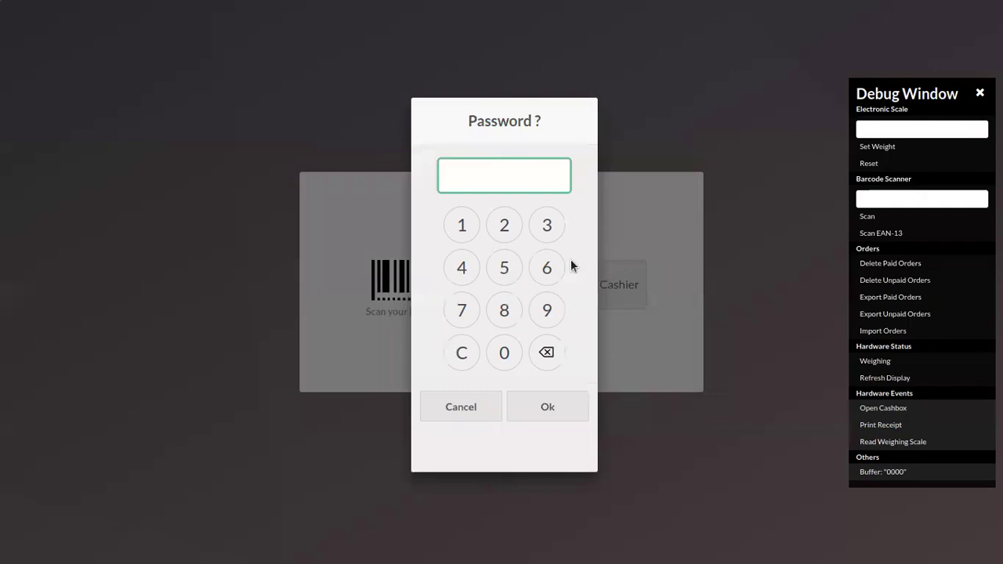
click(505, 351)
click(506, 350)
click(506, 350)
click(505, 350)
click(560, 407)
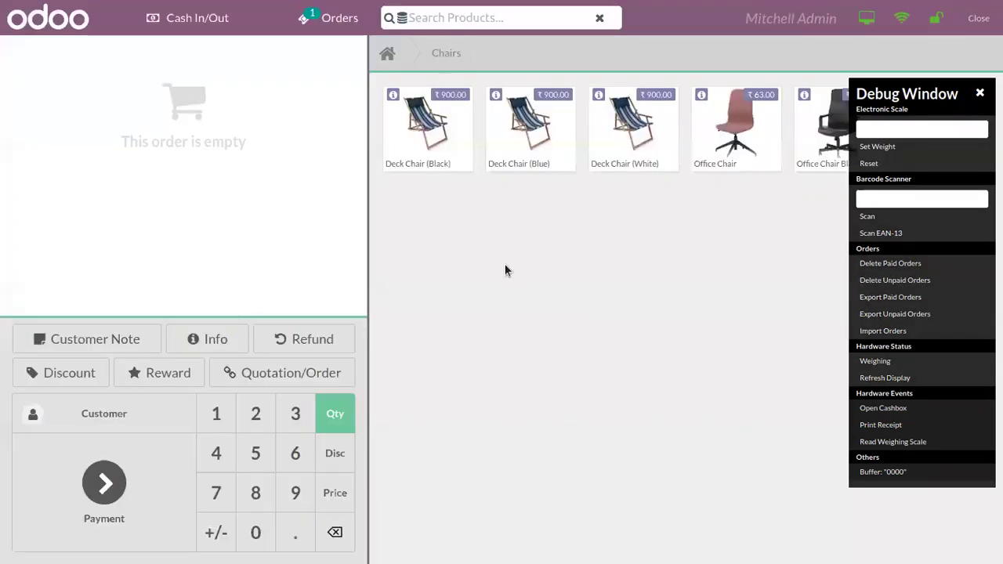
Show the products of all categories and close the debug window.
click(387, 55)
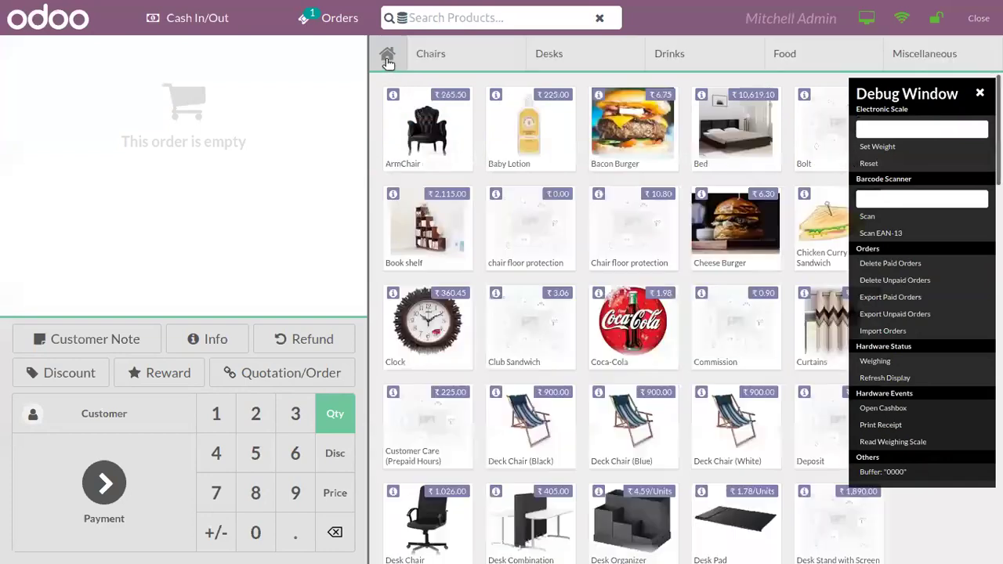
click(980, 93)
Assign Azure Interior as the order's customer.
click(157, 409)
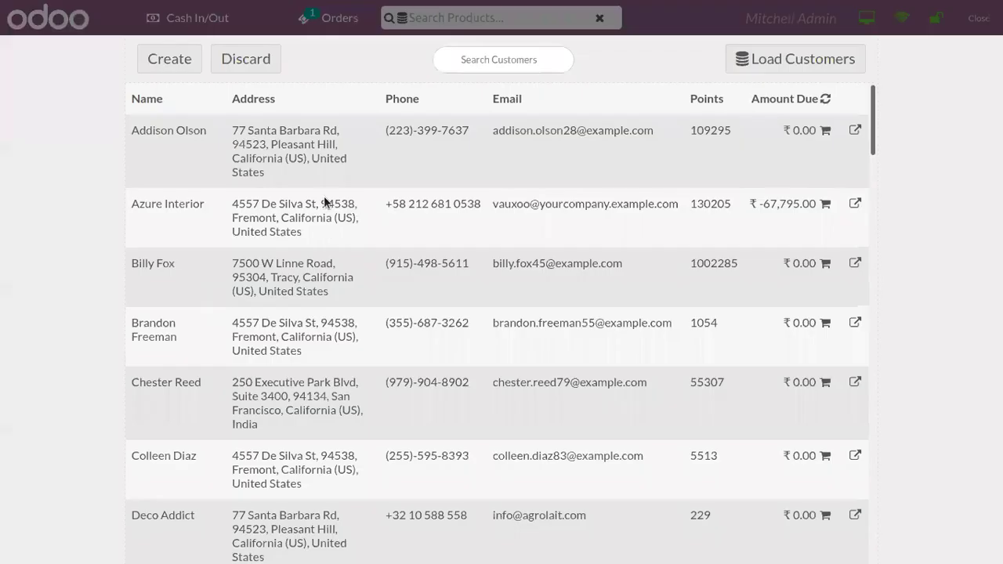
click(323, 198)
click(193, 59)
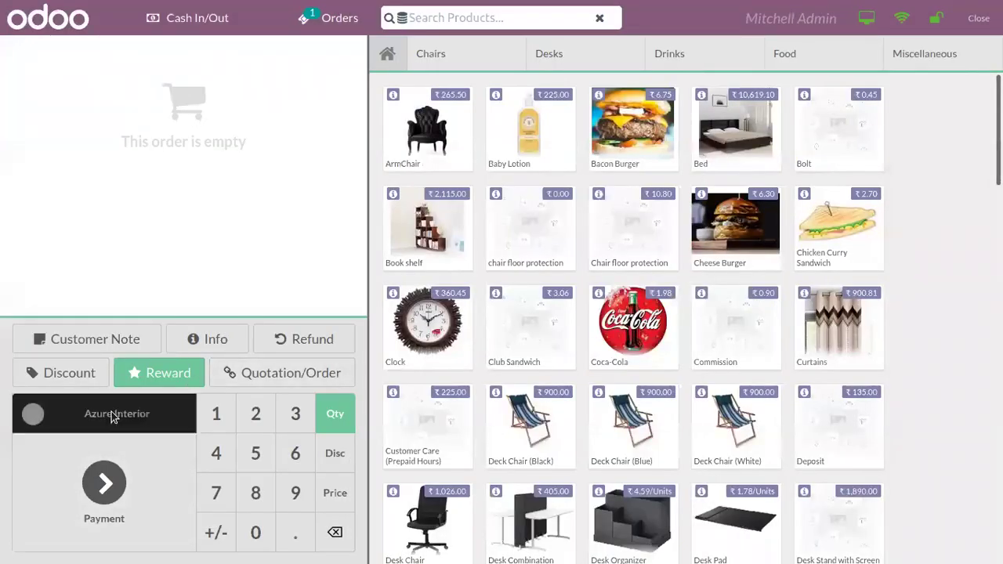
Set the order's customer to the individual listed directly below Azure Interior.
click(108, 413)
click(173, 271)
click(202, 63)
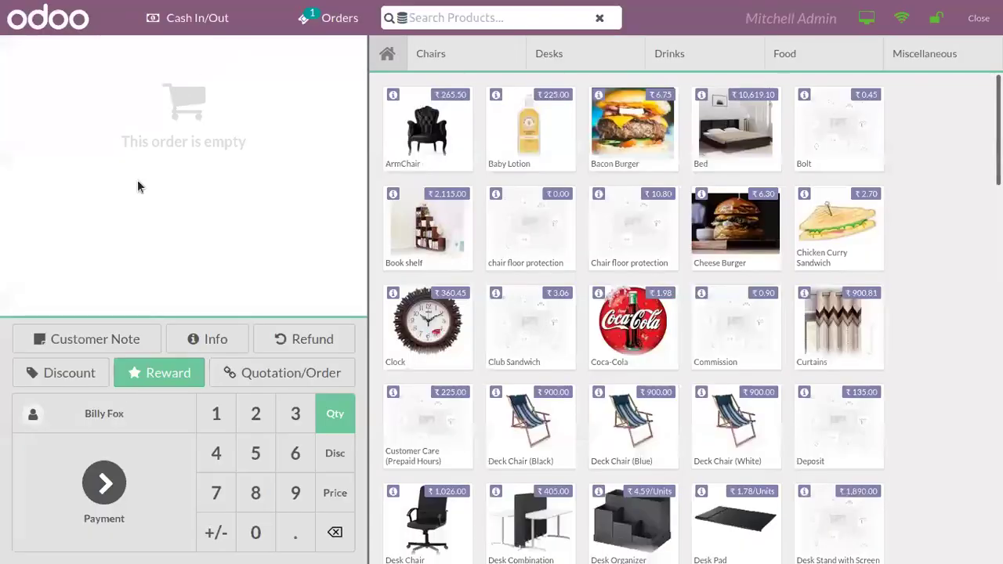
Add two ArmChairs and one Bed to the order.
double_click(431, 130)
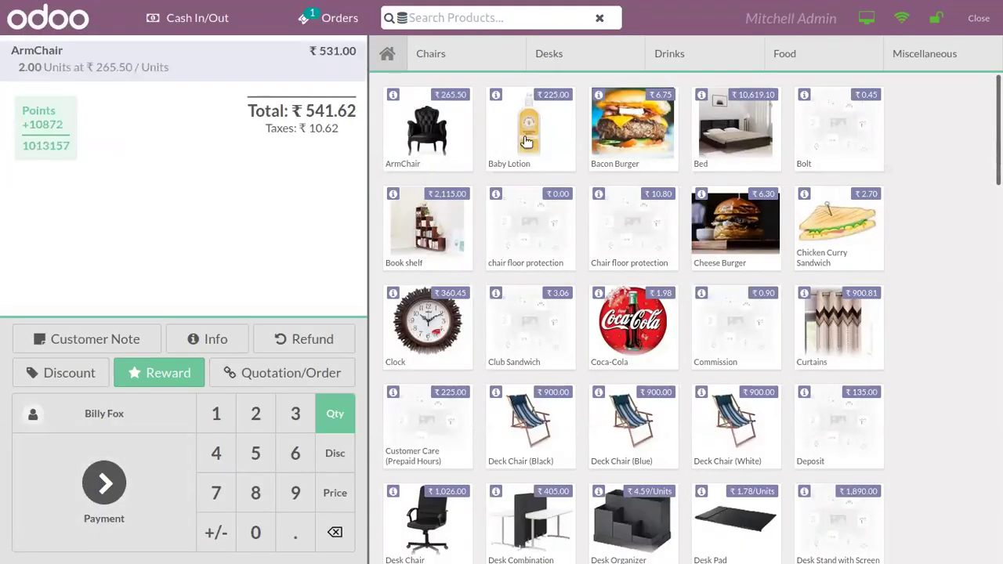
click(741, 132)
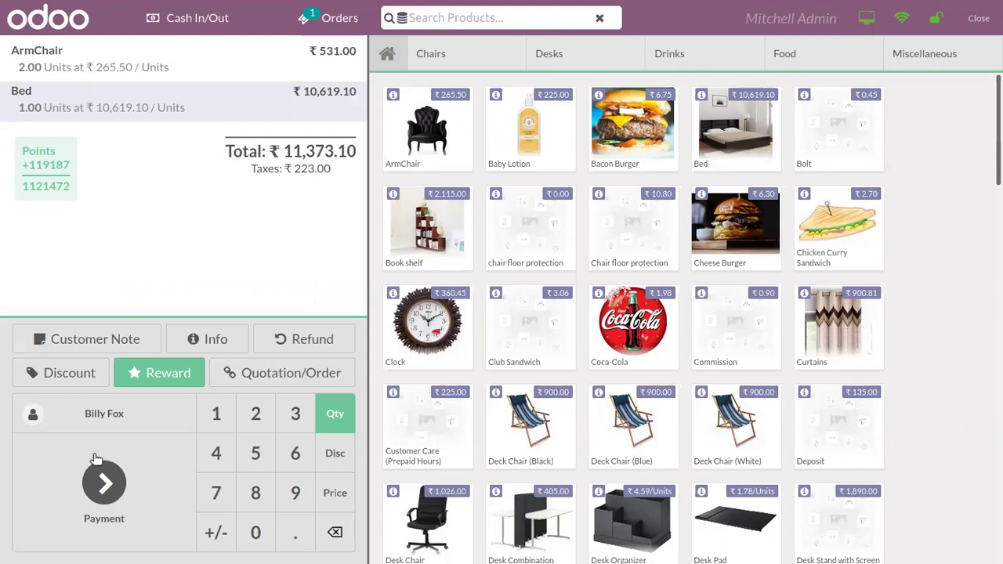
Select the Bed order line and view its product information.
click(154, 64)
click(153, 100)
click(152, 67)
click(157, 105)
click(218, 338)
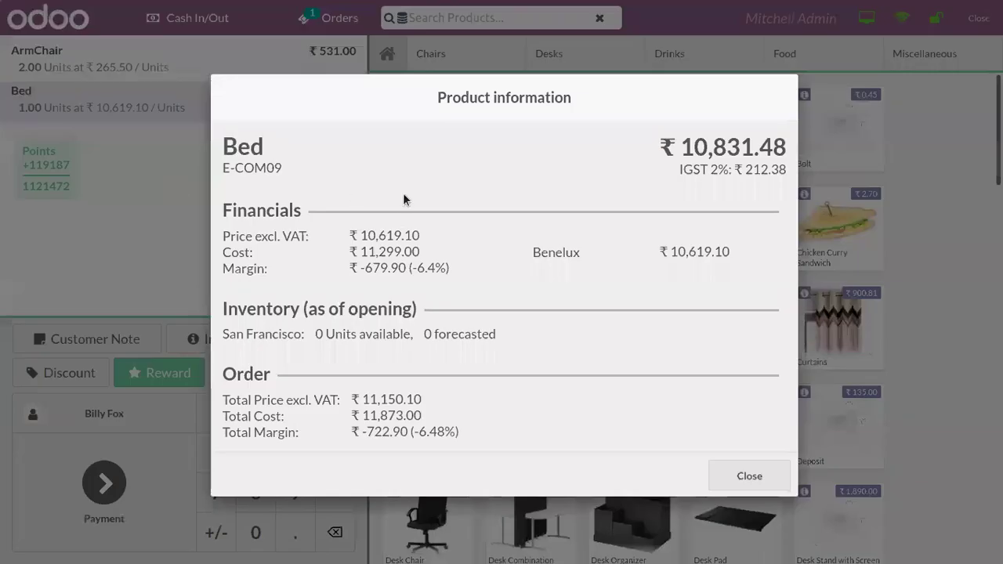
click(722, 478)
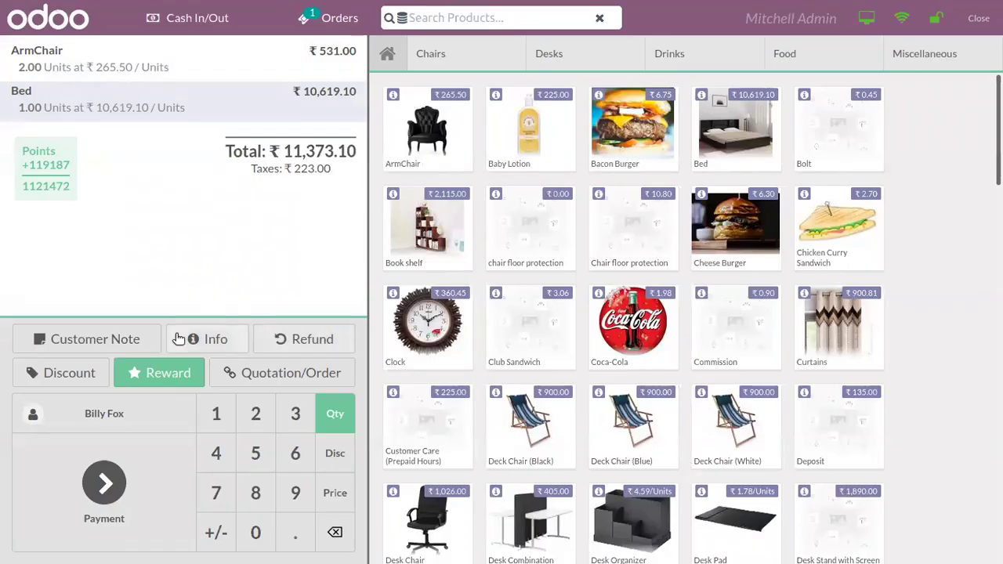
Apply a 10% discount to the whole order and a 25% discount to the Bed line.
click(77, 371)
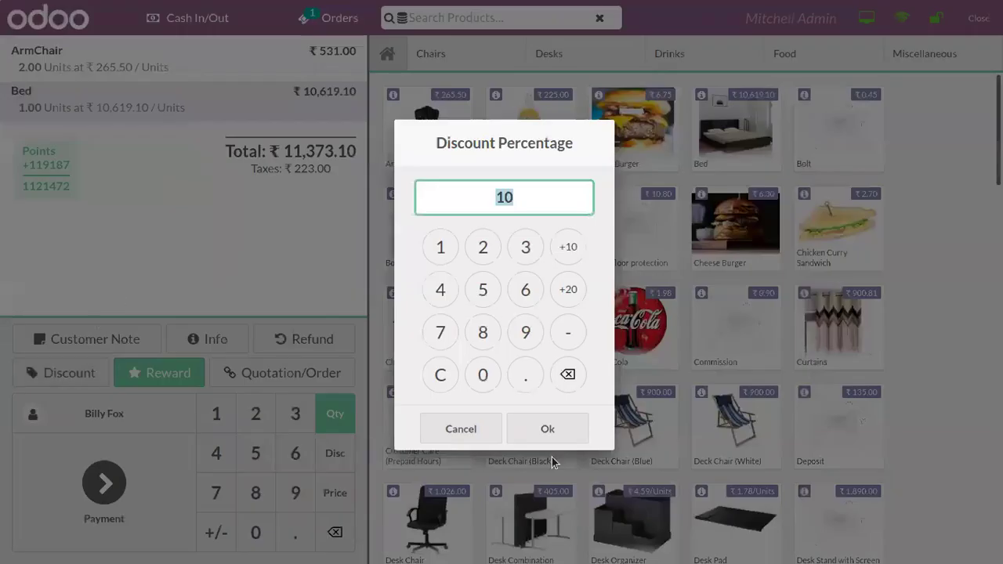
click(537, 429)
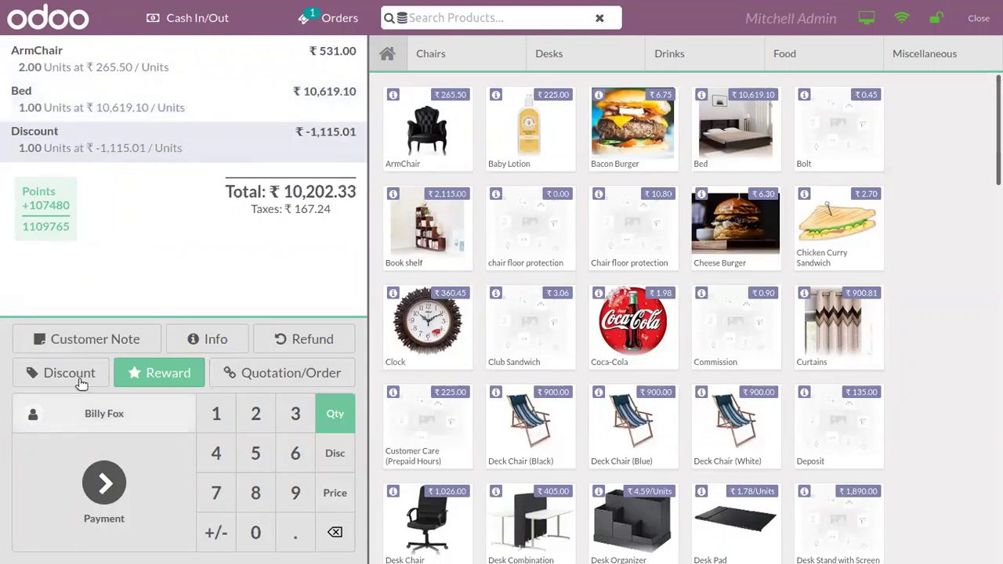
click(110, 104)
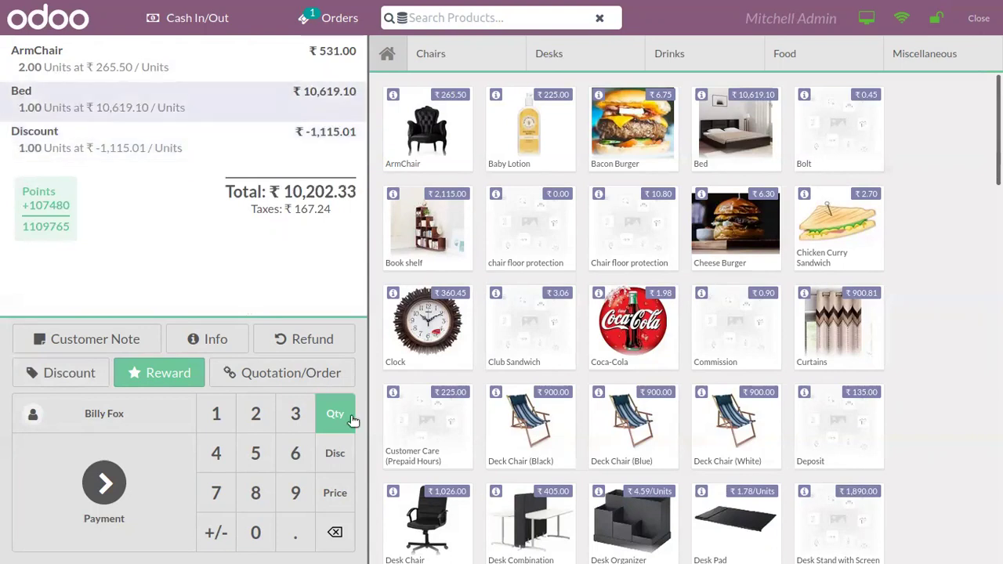
click(336, 454)
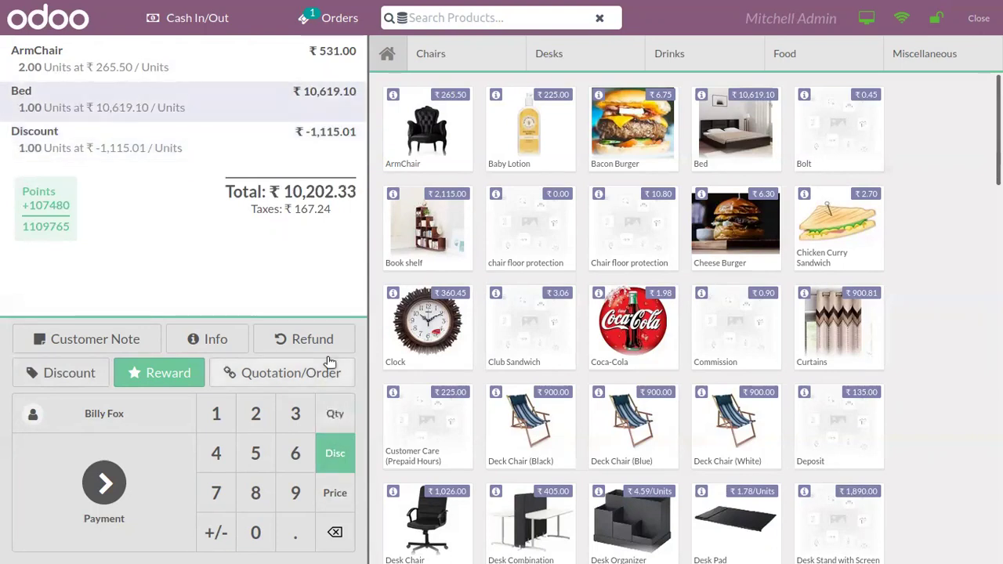
click(258, 416)
click(257, 453)
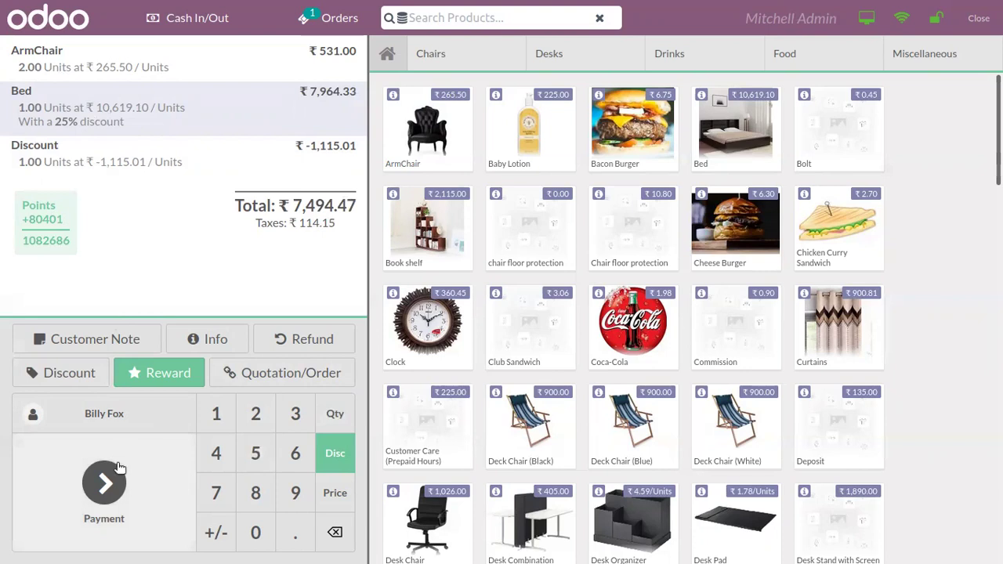
Proceed to payment, register the full amount as Cash and request an invoice for the order.
click(142, 451)
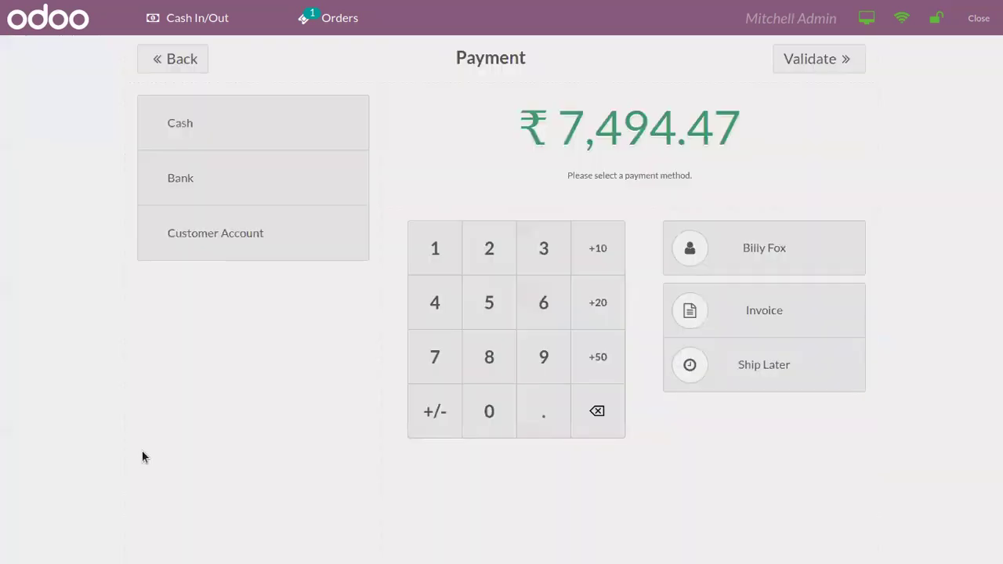
click(260, 137)
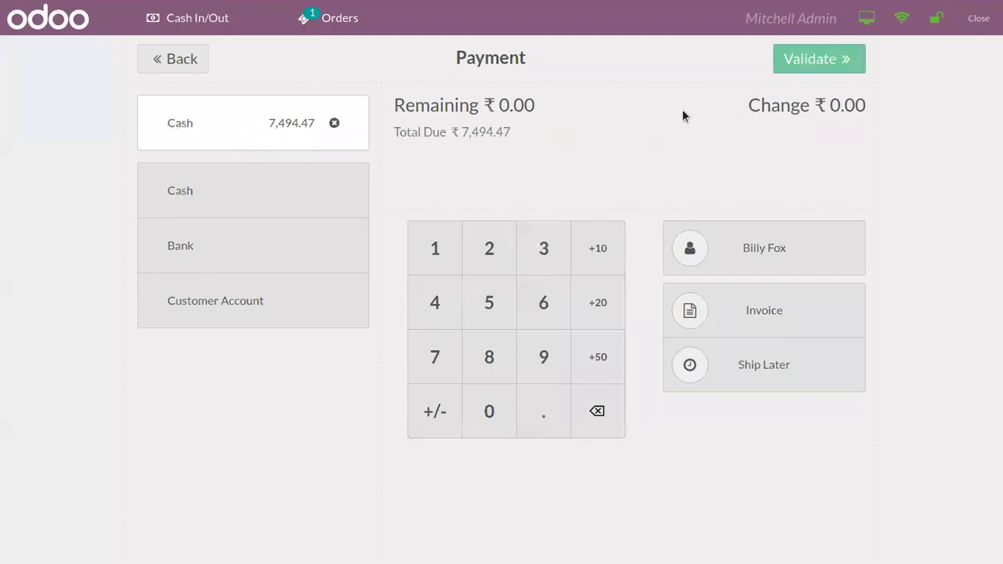
click(732, 316)
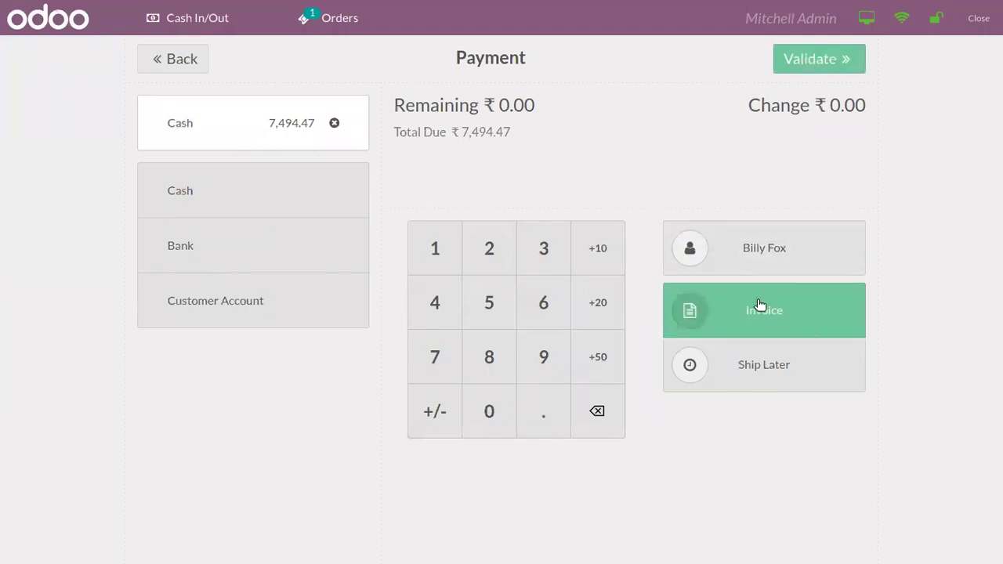
Validate the invoiced order's payment without printing the receipt, and start a new order.
click(797, 66)
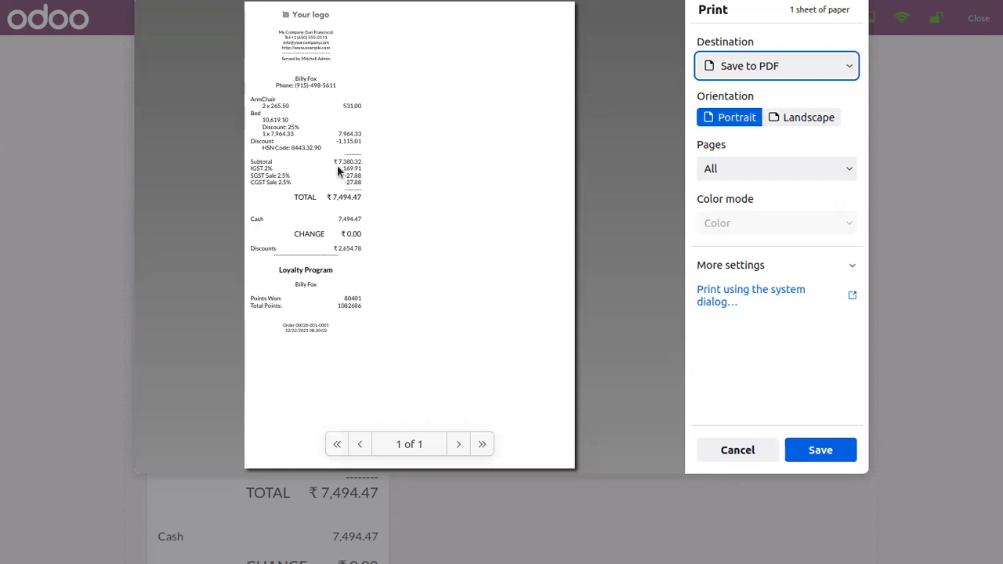
click(747, 455)
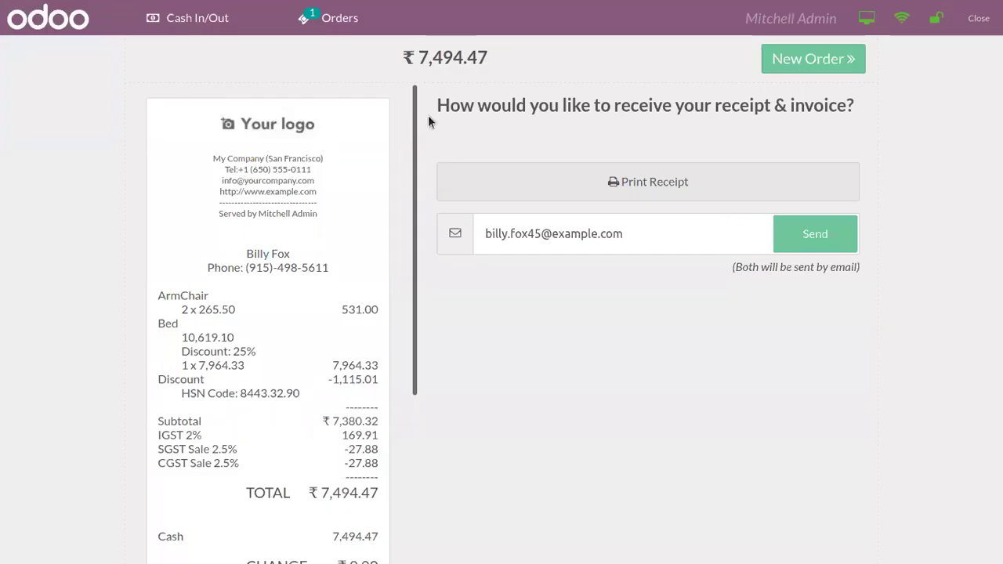
mouse_move(415, 110)
mouse_down()
mouse_move(423, 300)
mouse_move(430, 83)
mouse_move(419, 275)
mouse_move(417, 118)
mouse_up()
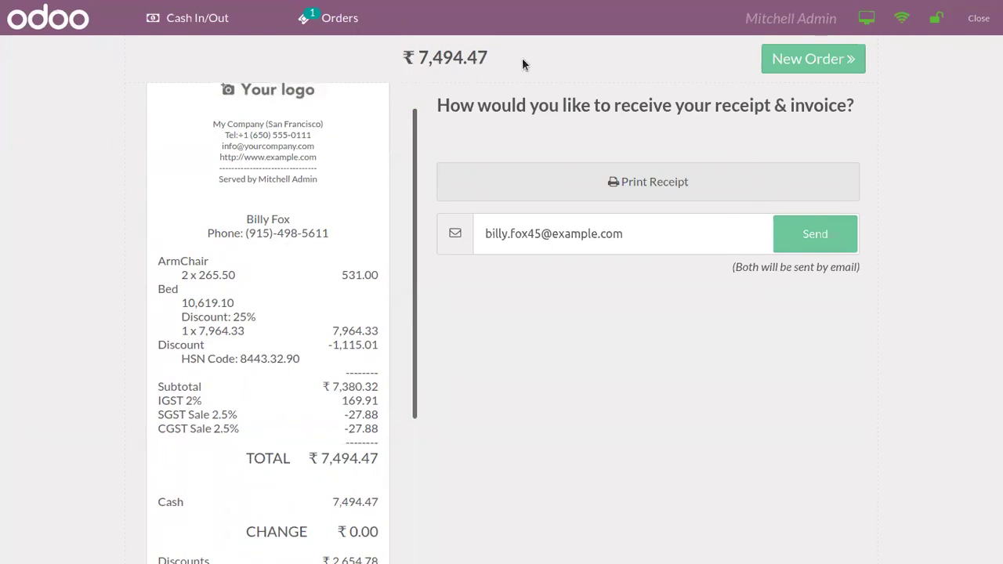
click(834, 60)
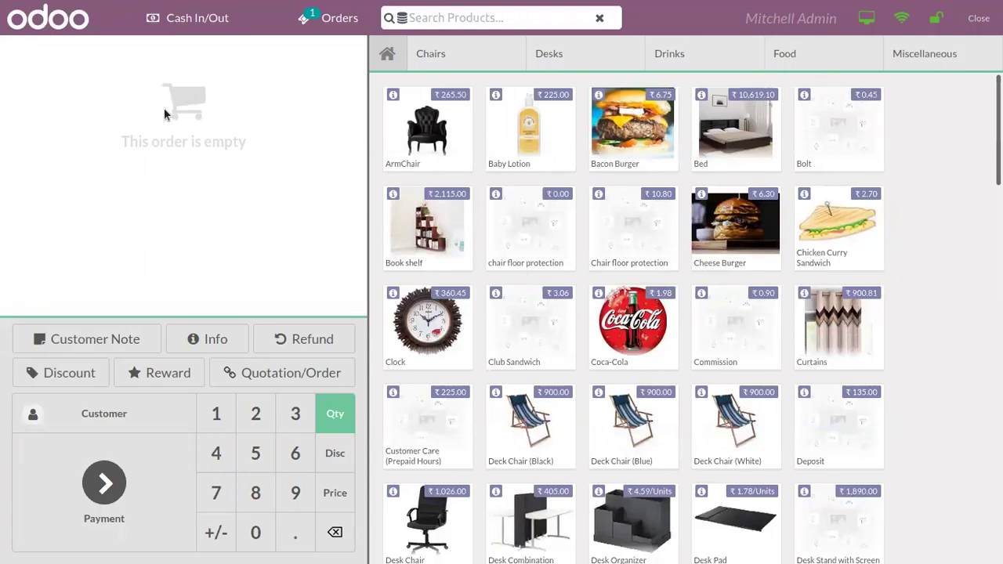
Record a cash out of ₹600 with the reason "Meal".
click(182, 30)
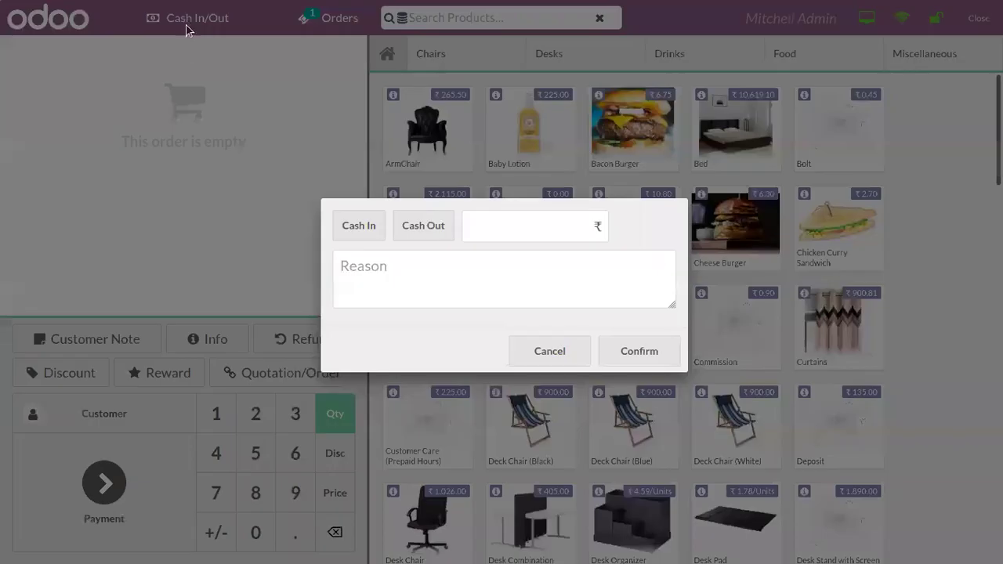
click(412, 225)
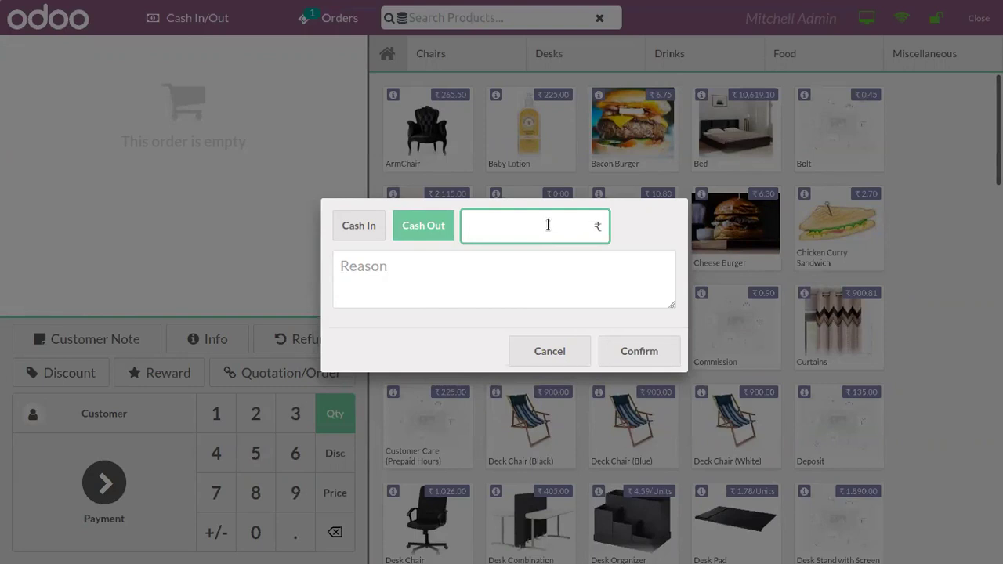
text(600)
click(507, 262)
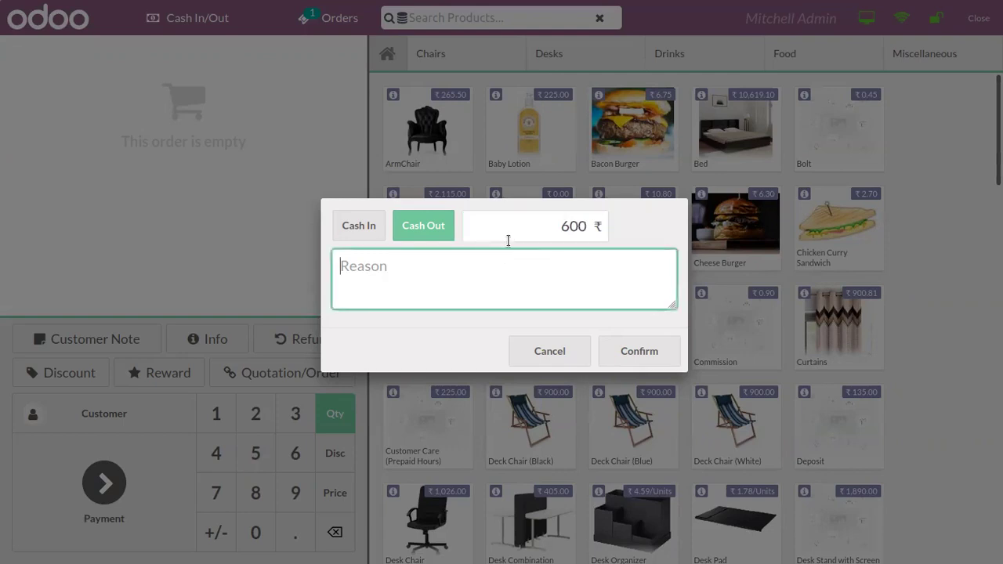
text(Meal)
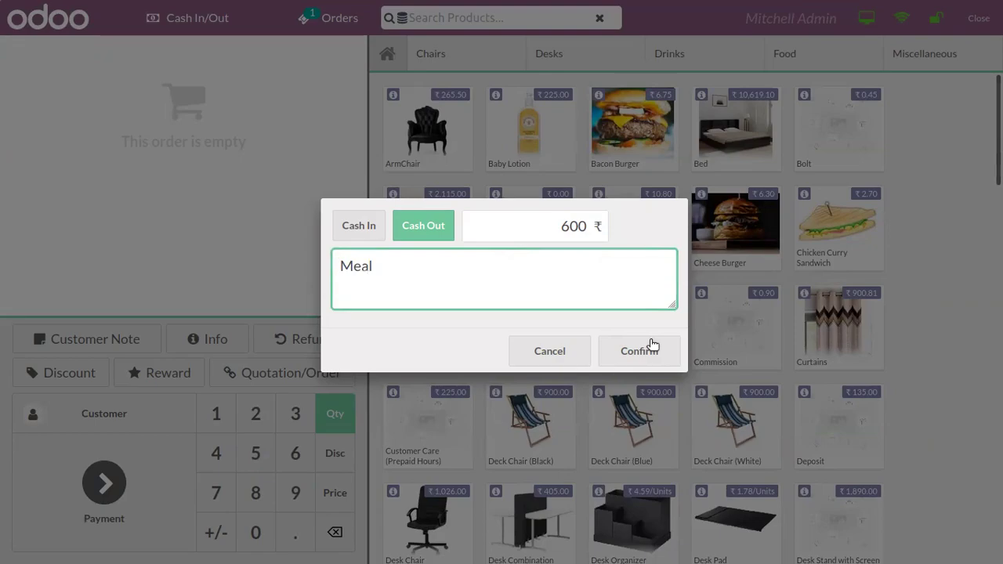
click(651, 348)
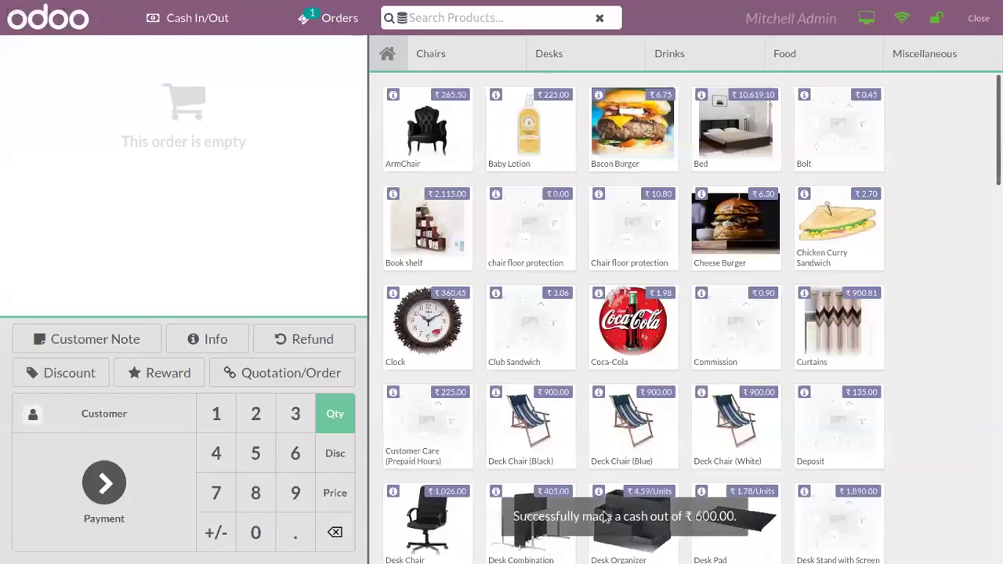
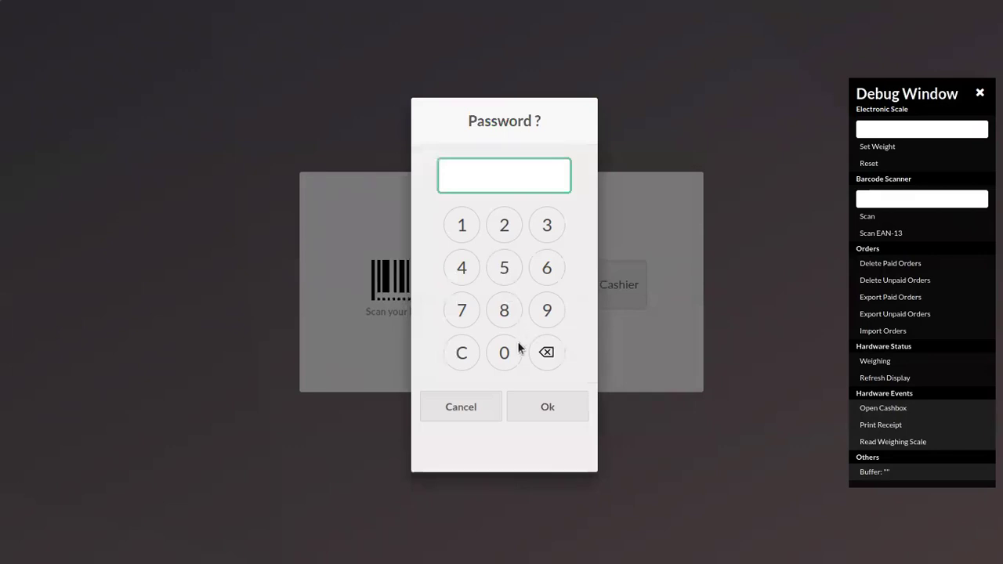
Enter the cashier's password to unlock the point of sale screen.
click(514, 351)
click(513, 351)
click(518, 408)
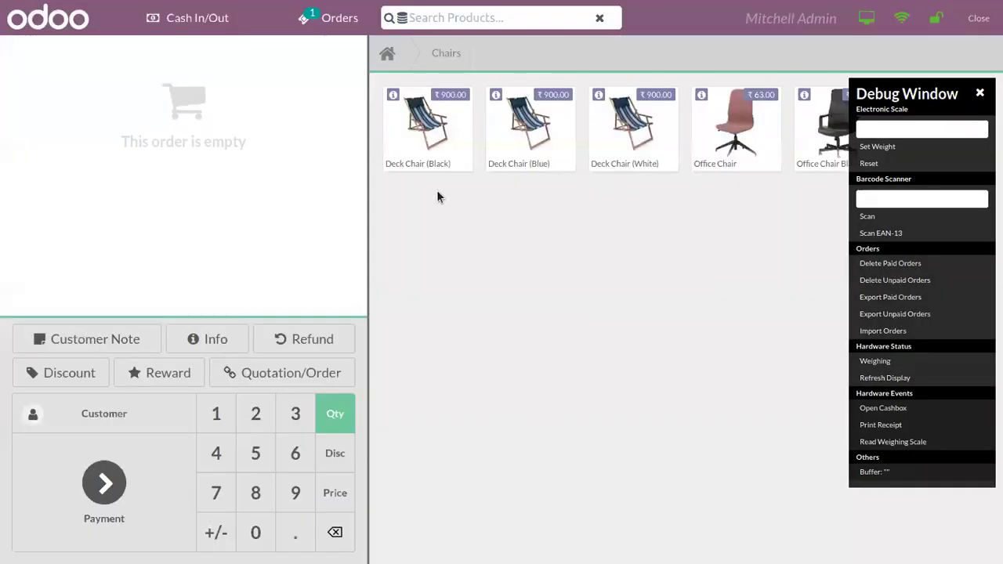
Add the steel Deck Chair (Black) to the order with lot/serial number lot66.
click(447, 142)
click(699, 384)
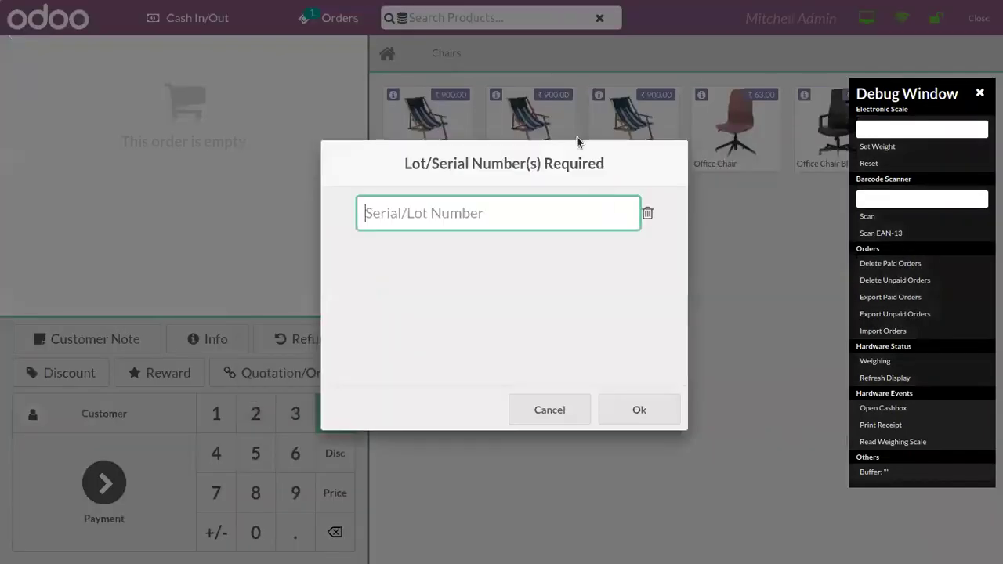
text(lot66)
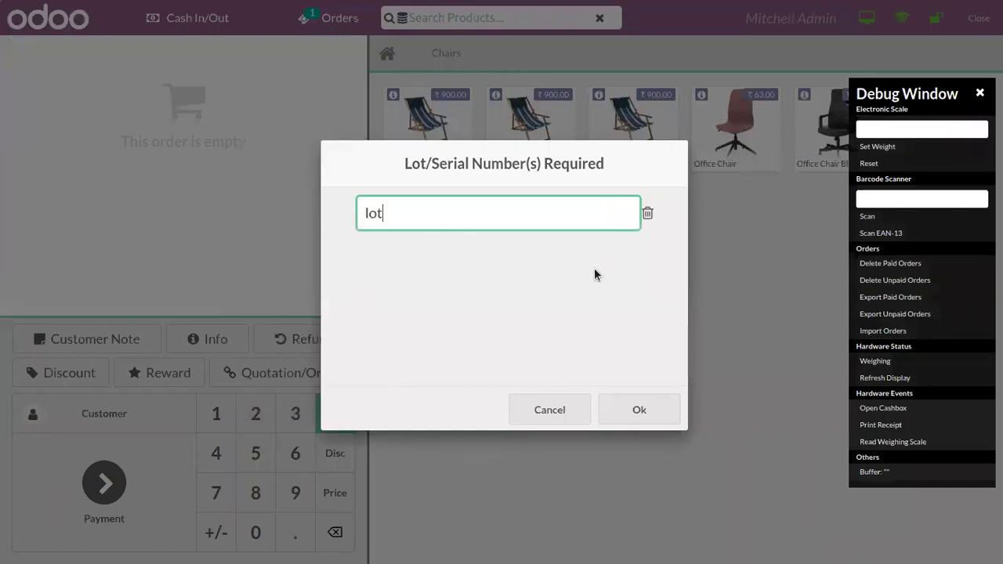
click(665, 410)
Assign the same customer as on the invoiced order to the Deck Chair order.
click(86, 422)
click(201, 262)
click(190, 55)
Pay the Deck Chair order in full with Cash, skip printing the receipt, and start a new order.
click(104, 483)
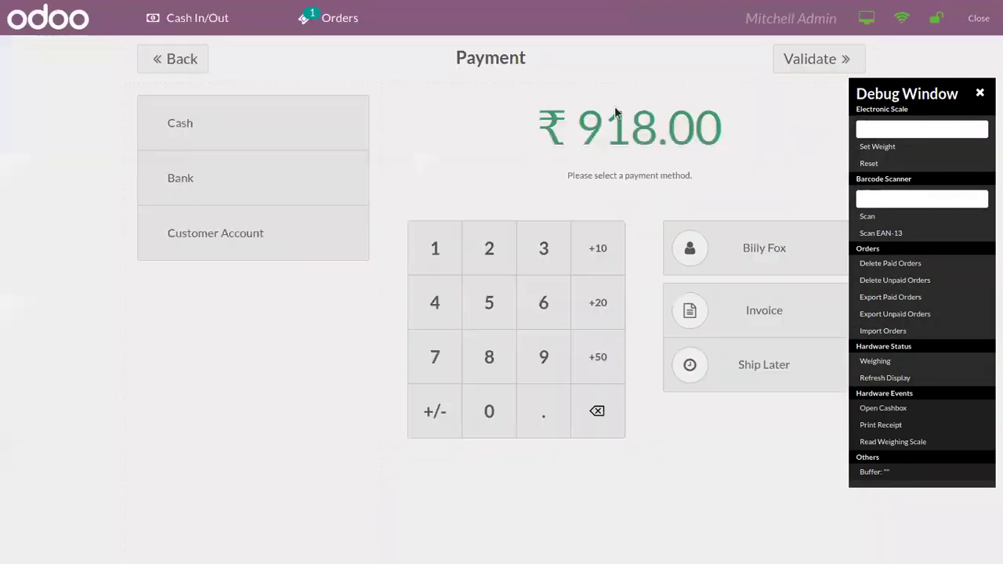
click(289, 109)
click(816, 59)
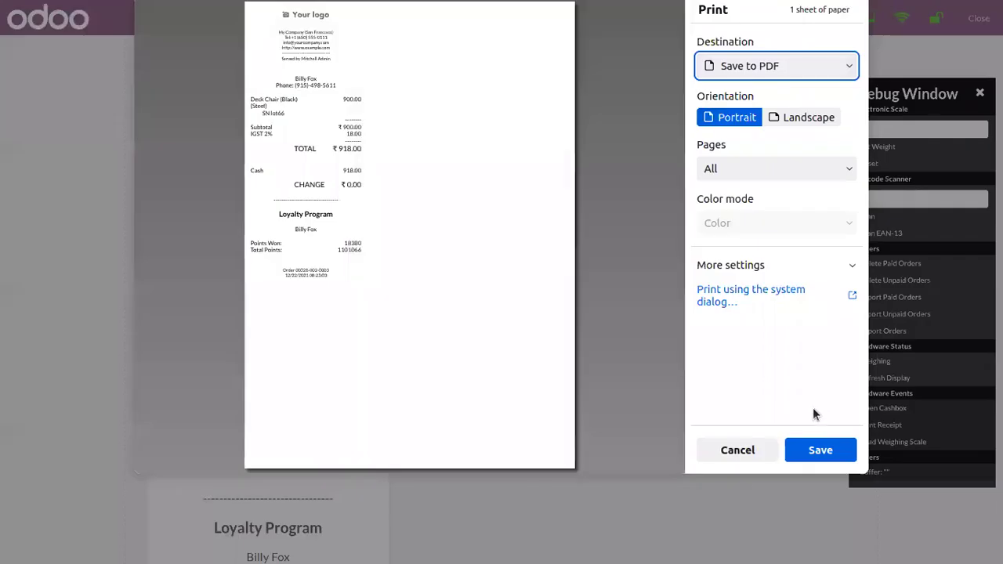
click(744, 451)
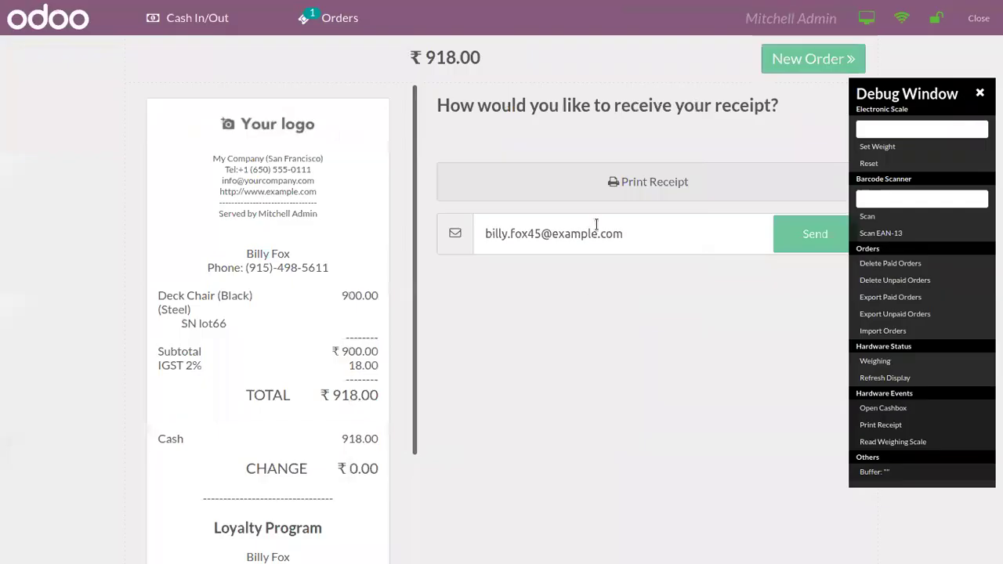
click(787, 59)
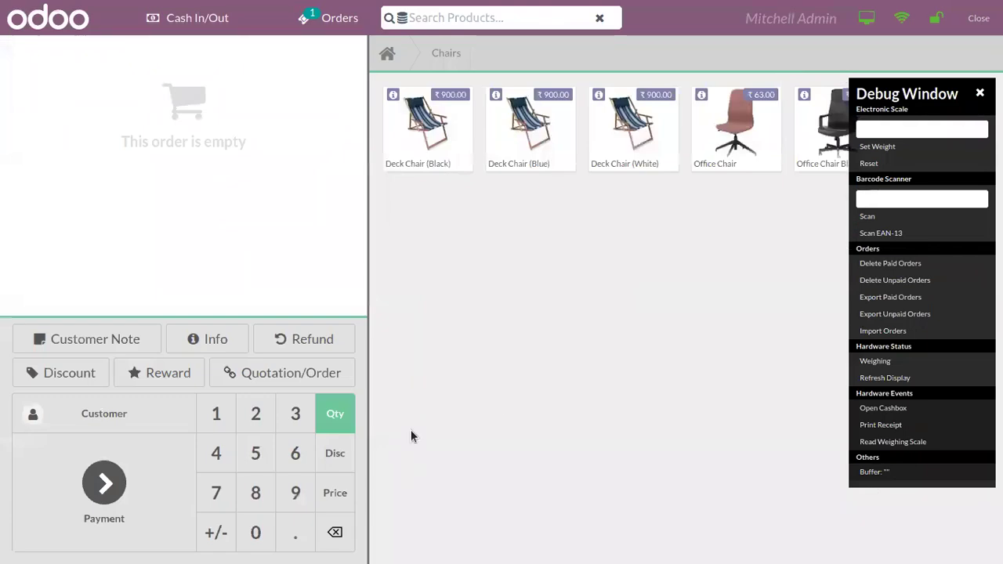
Open the session's closing control and review the opening money details.
click(978, 18)
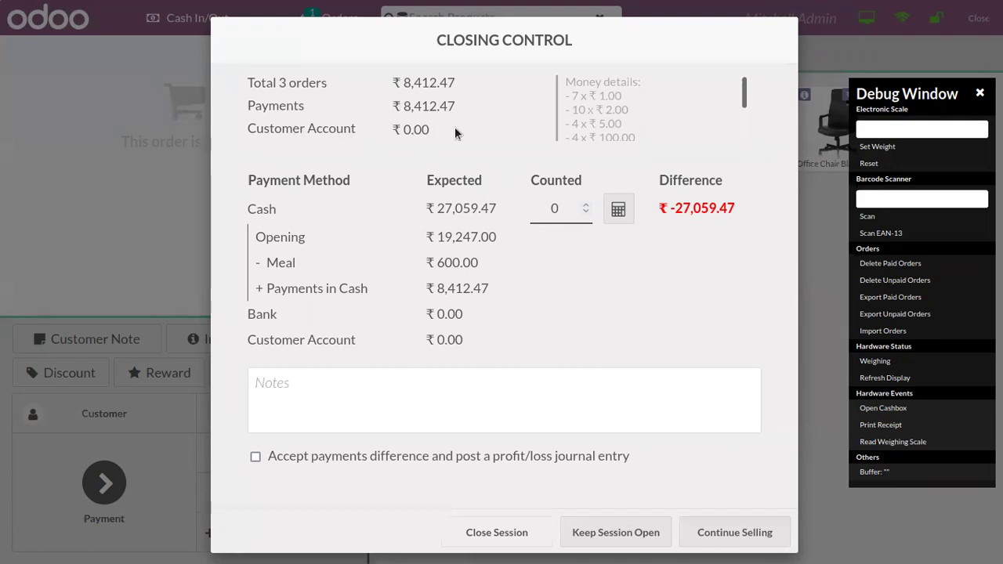
mouse_move(745, 91)
mouse_down()
mouse_move(745, 154)
mouse_move(745, 84)
mouse_up()
mouse_move(744, 95)
mouse_down()
mouse_move(750, 141)
mouse_move(745, 87)
mouse_up()
Set the counted cash amount to 27059.47 in the closing control.
click(569, 214)
key(BackSpace)
text(2)
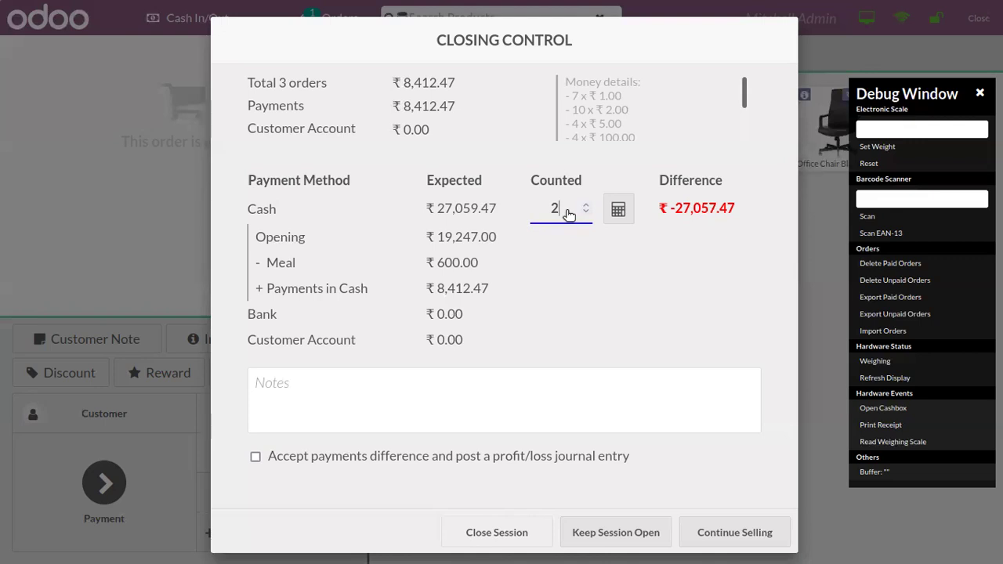
text(70)
text(59)
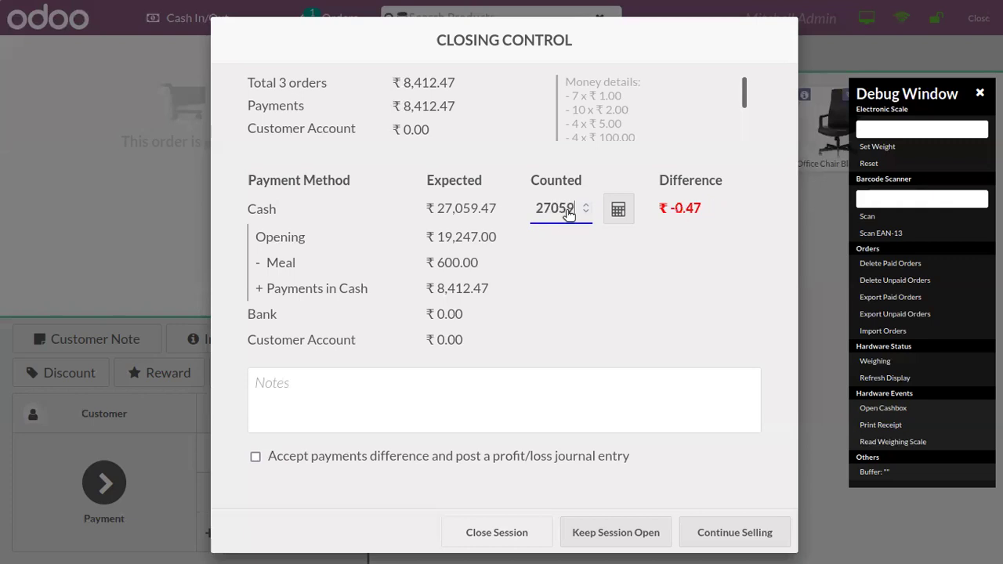
text(.)
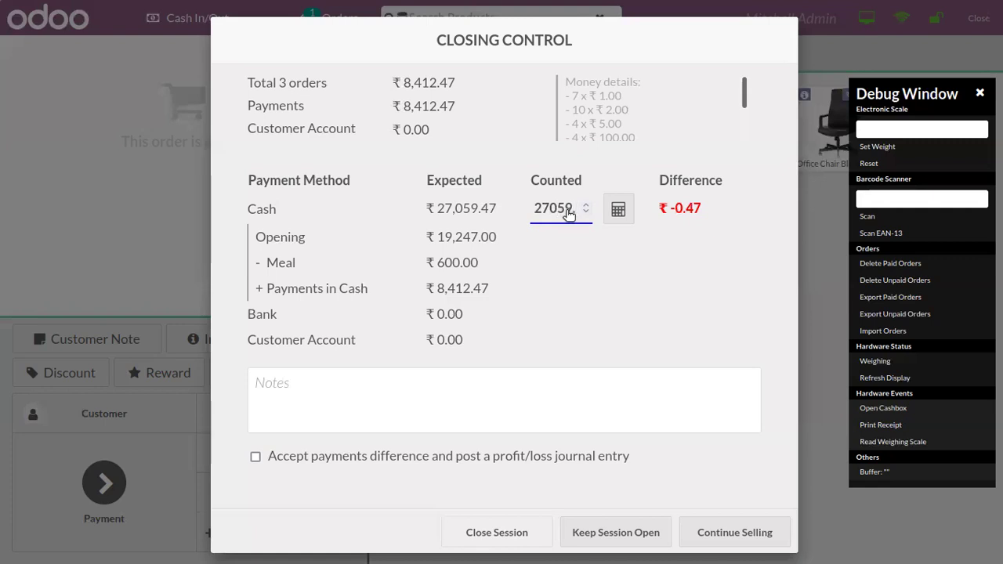
text(47)
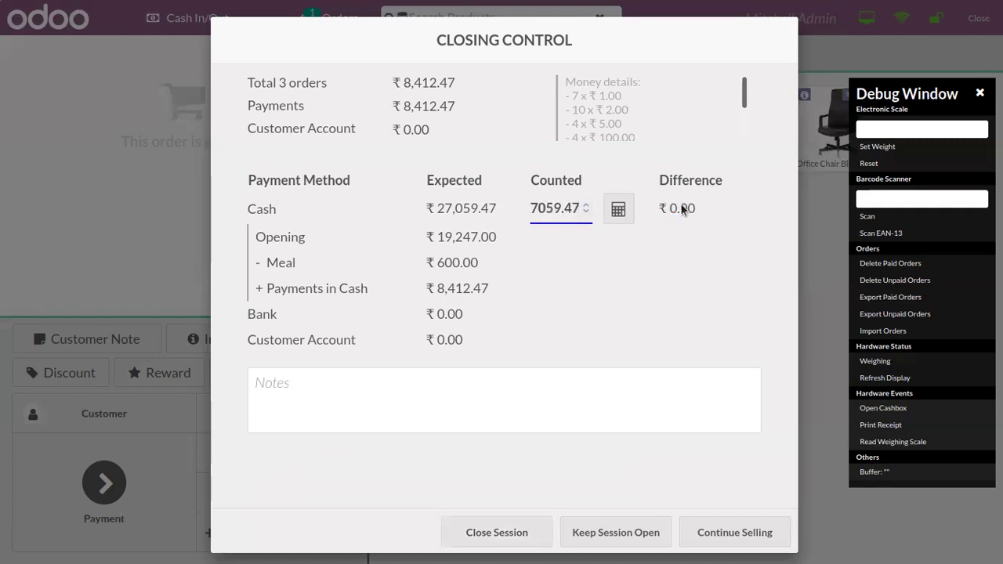
click(533, 210)
click(533, 210)
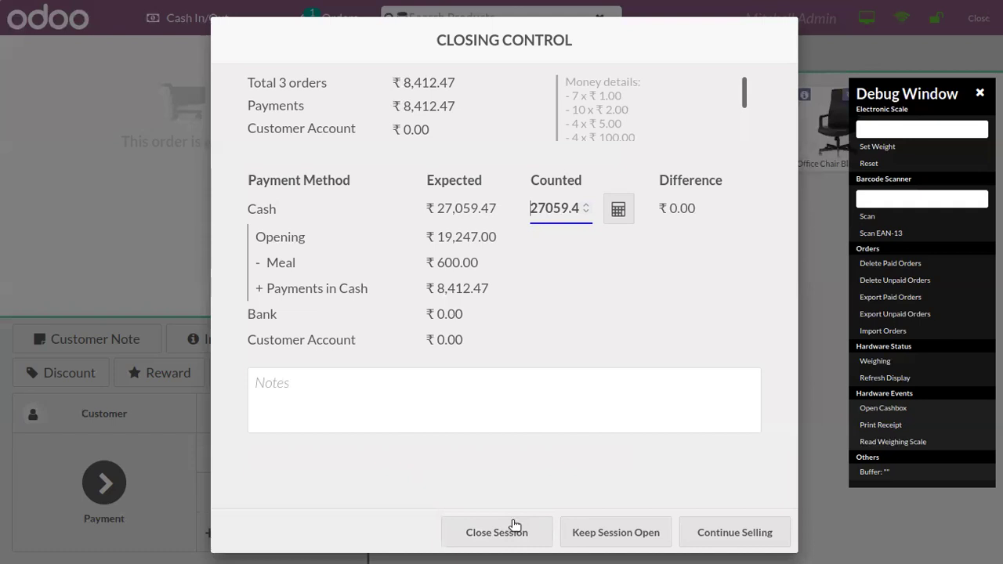
Set the counted cash to 27069.47 and close the session with the payments difference accepted as a profit/loss journal entry.
click(555, 208)
key(BackSpace)
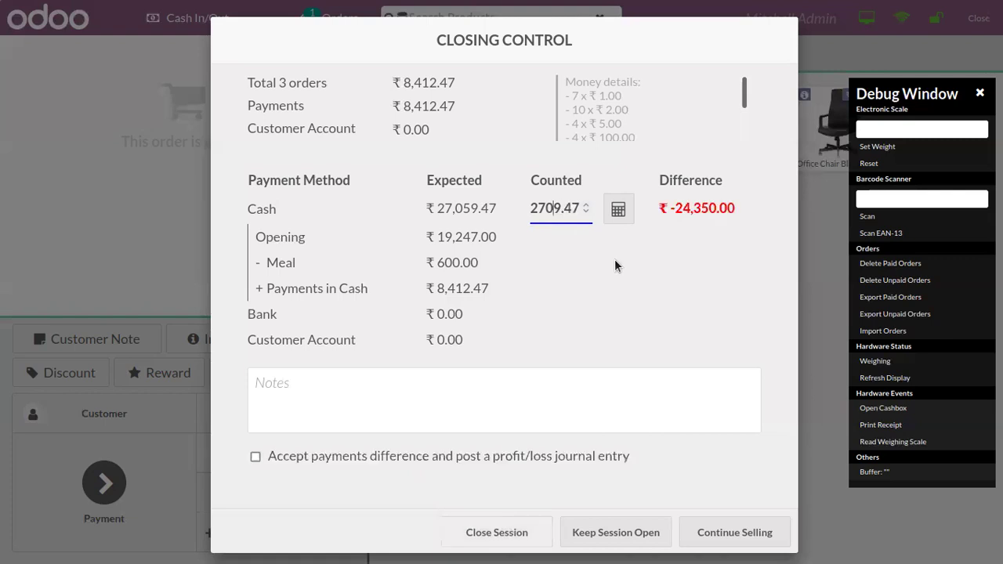
text(6)
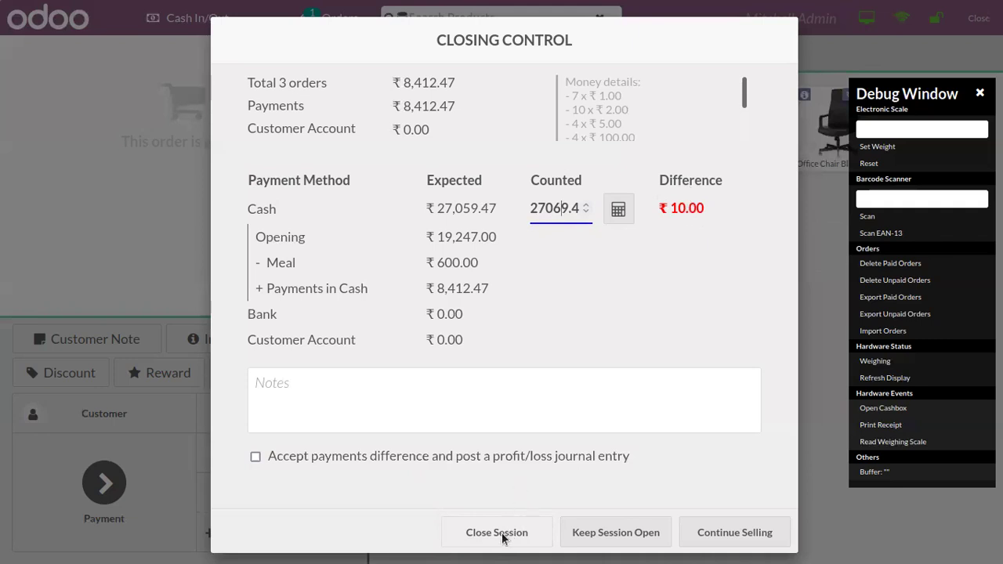
click(254, 457)
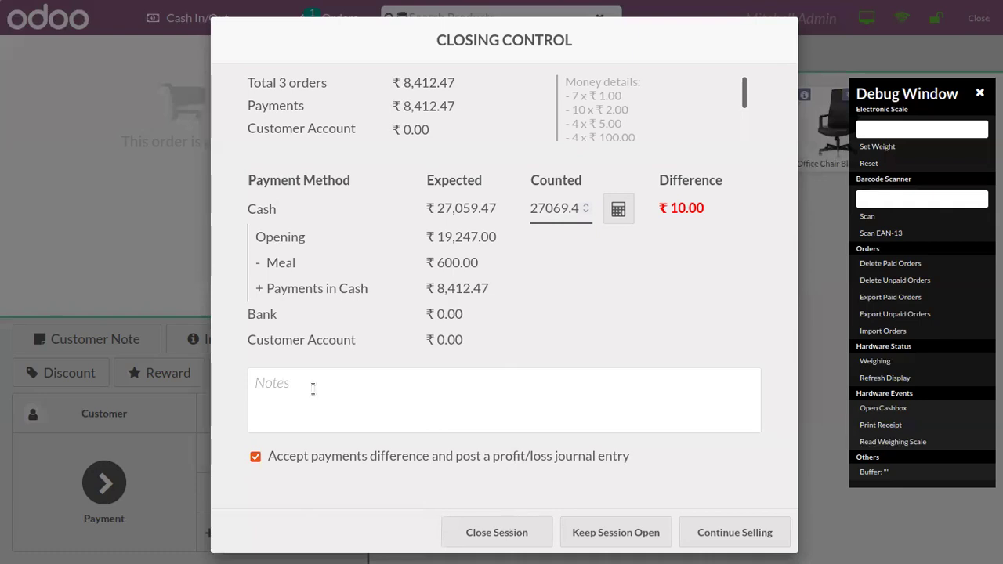
click(504, 539)
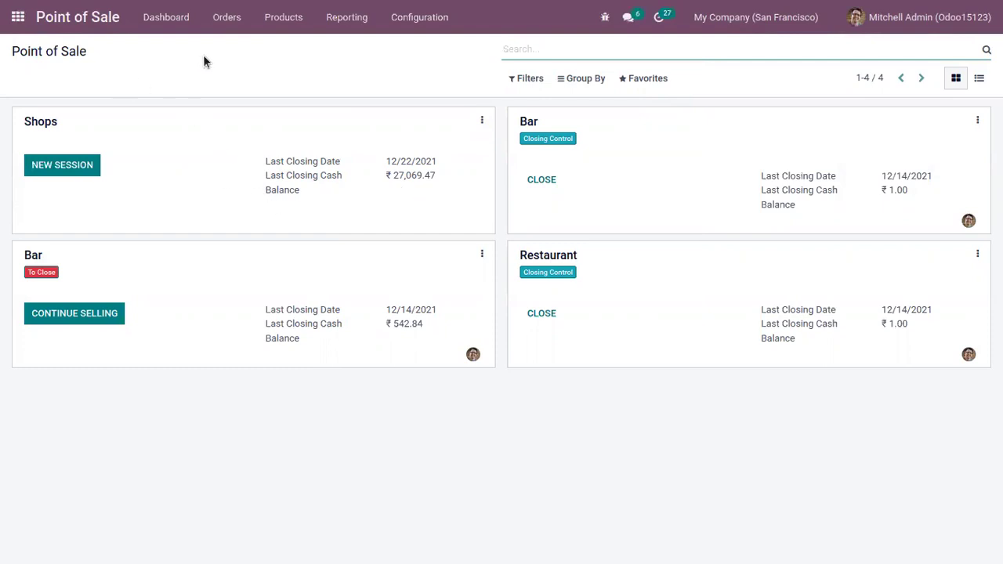
Review the details of the newest point of sale order, and view the list of sessions.
click(225, 25)
click(227, 47)
click(199, 142)
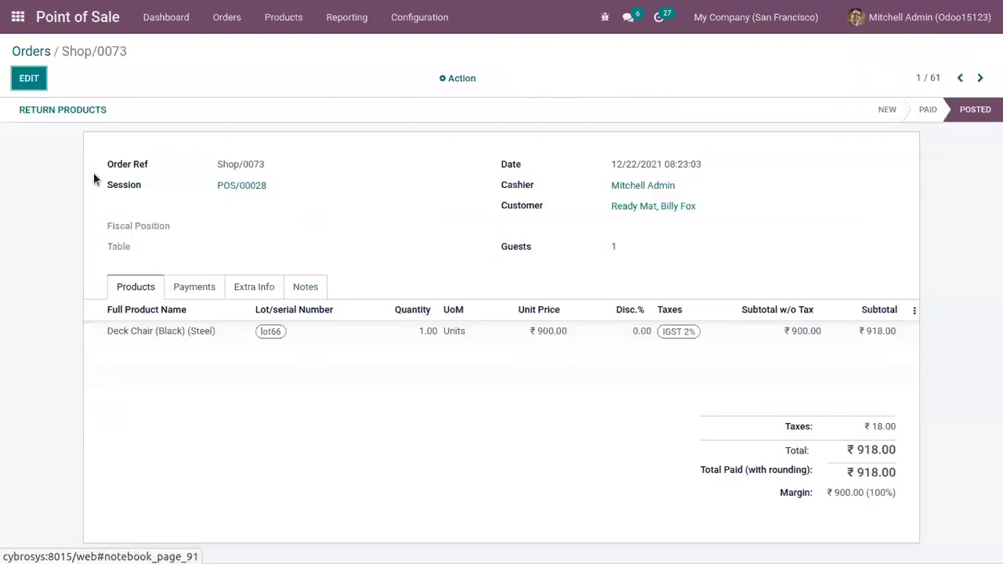
click(49, 50)
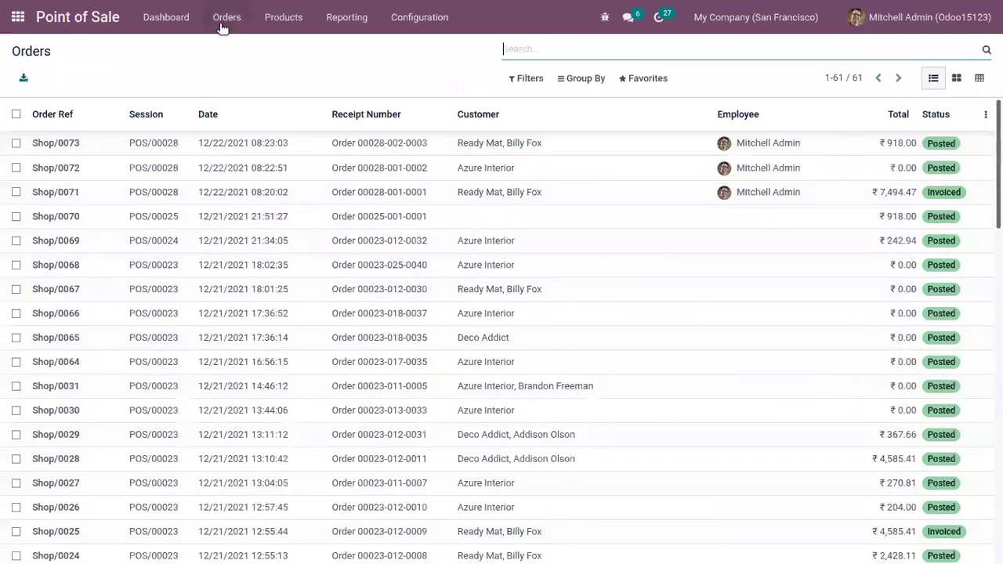
click(226, 19)
click(238, 69)
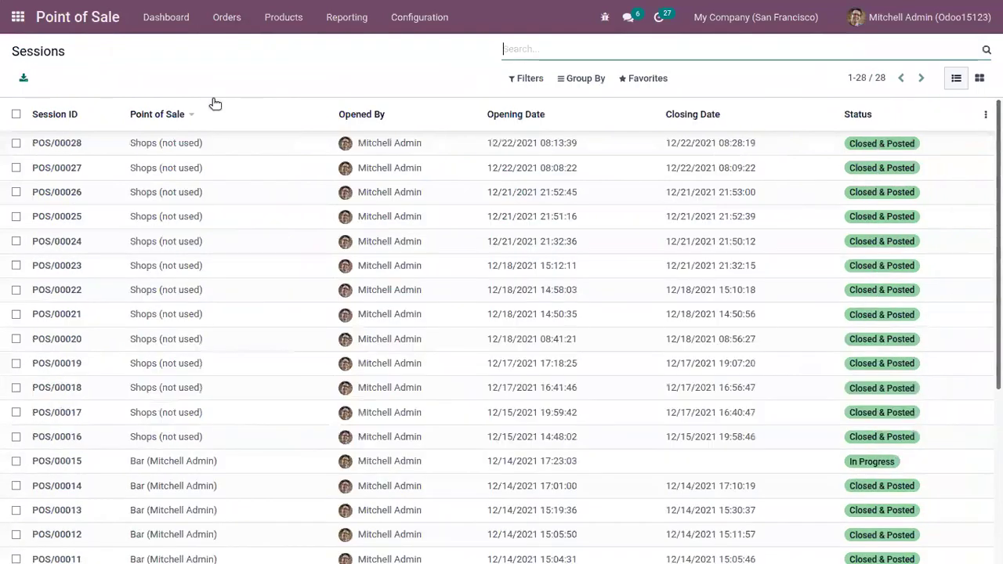
Group the point of sale orders by Session and expand the orders of session POS/00028.
click(227, 18)
click(231, 50)
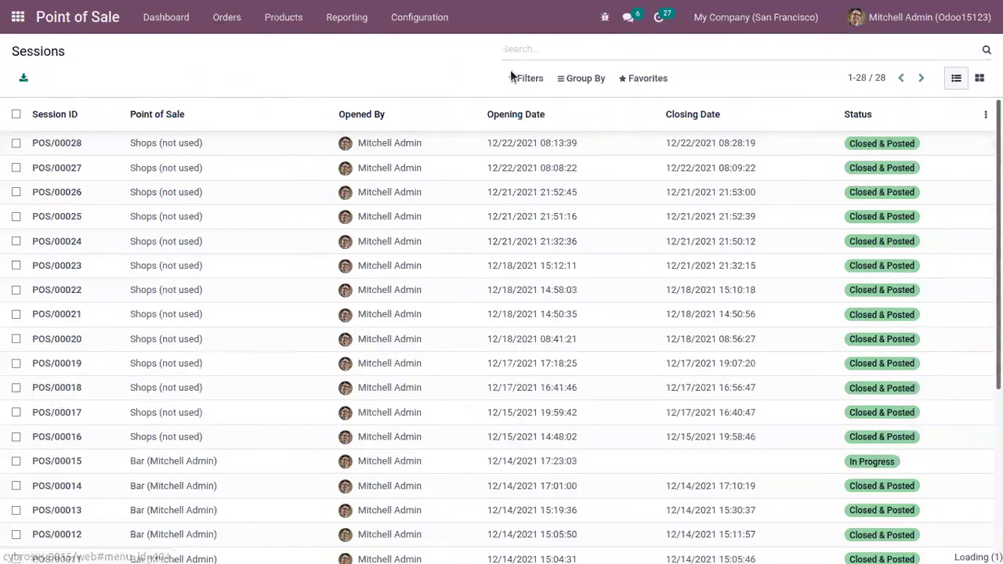
click(525, 81)
click(565, 157)
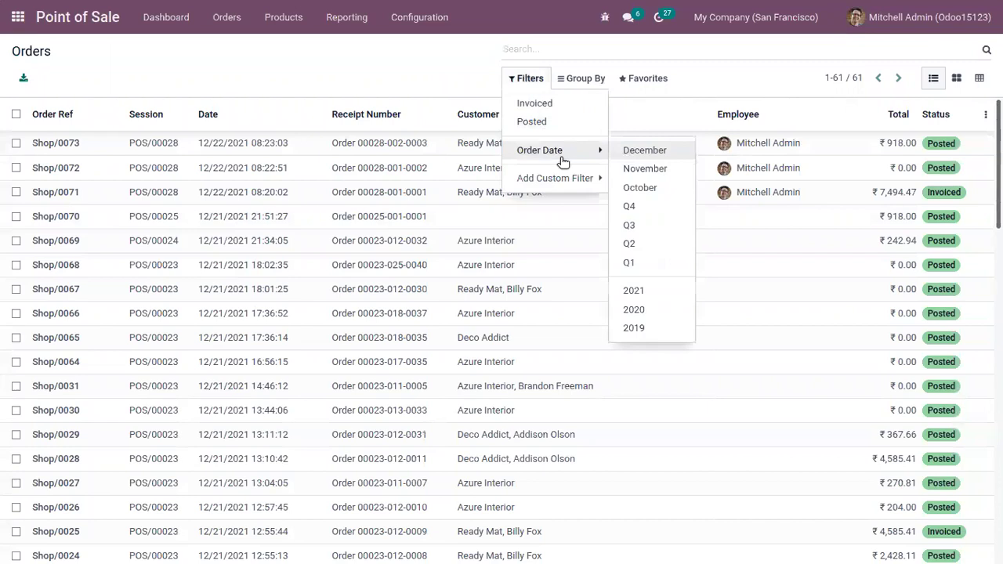
click(581, 78)
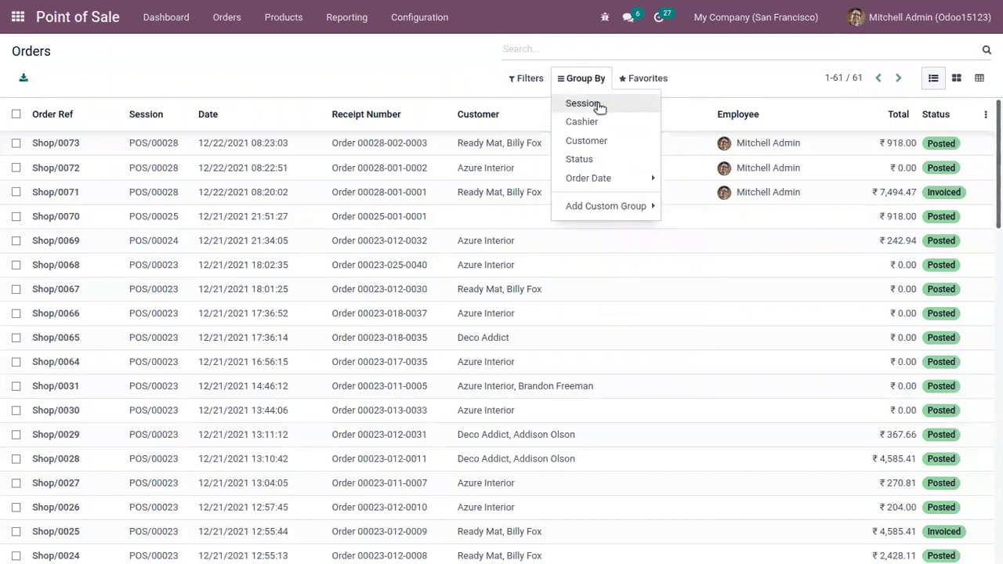
click(598, 104)
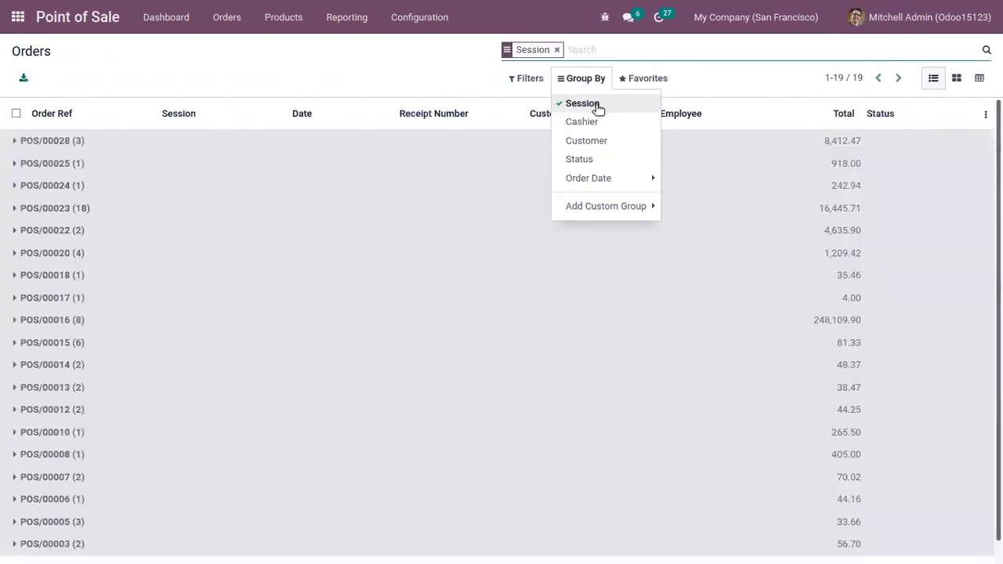
click(15, 142)
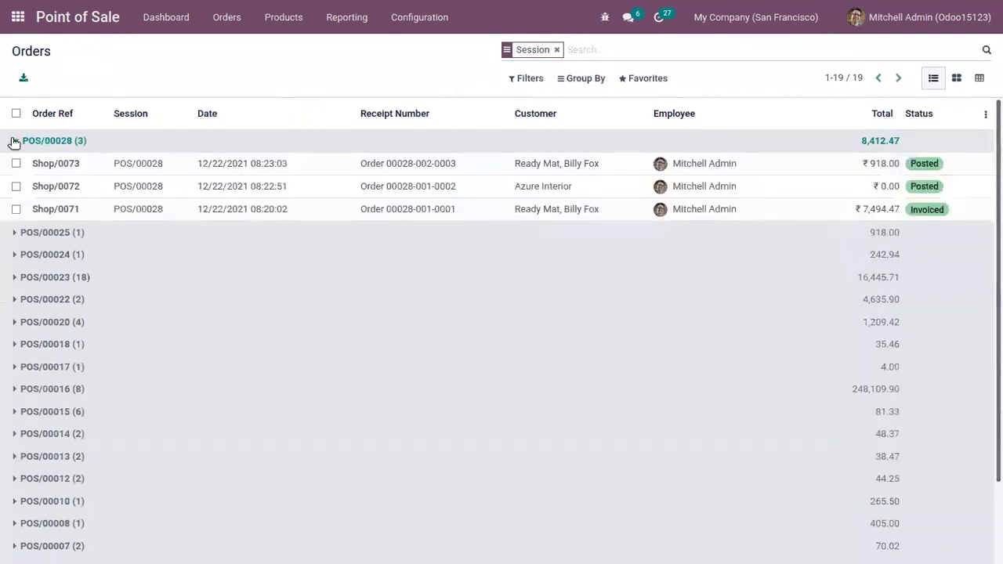
Group the point of sale orders by Cashier instead of Session, and clear the grouping to list all orders.
click(584, 79)
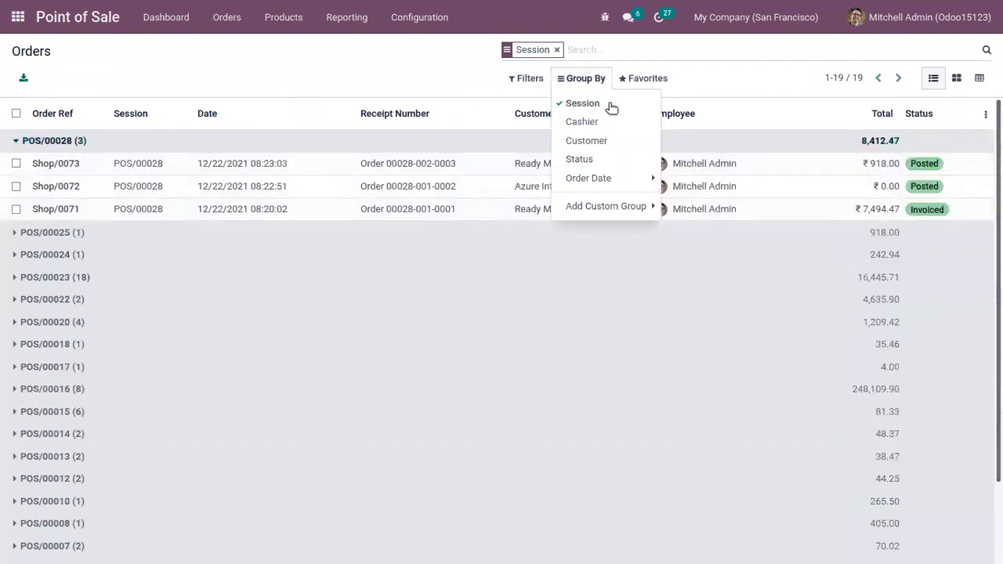
click(612, 124)
click(604, 103)
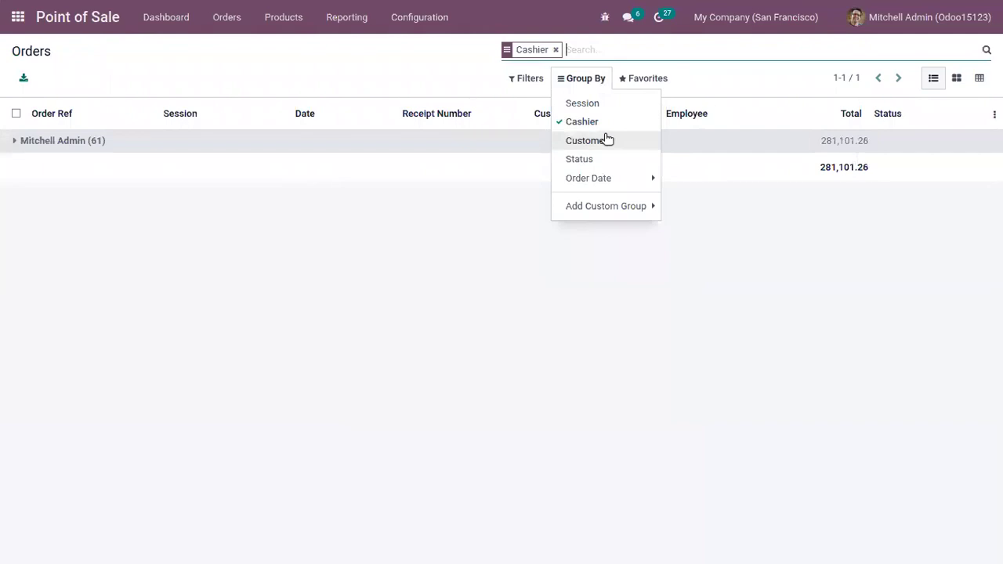
click(602, 123)
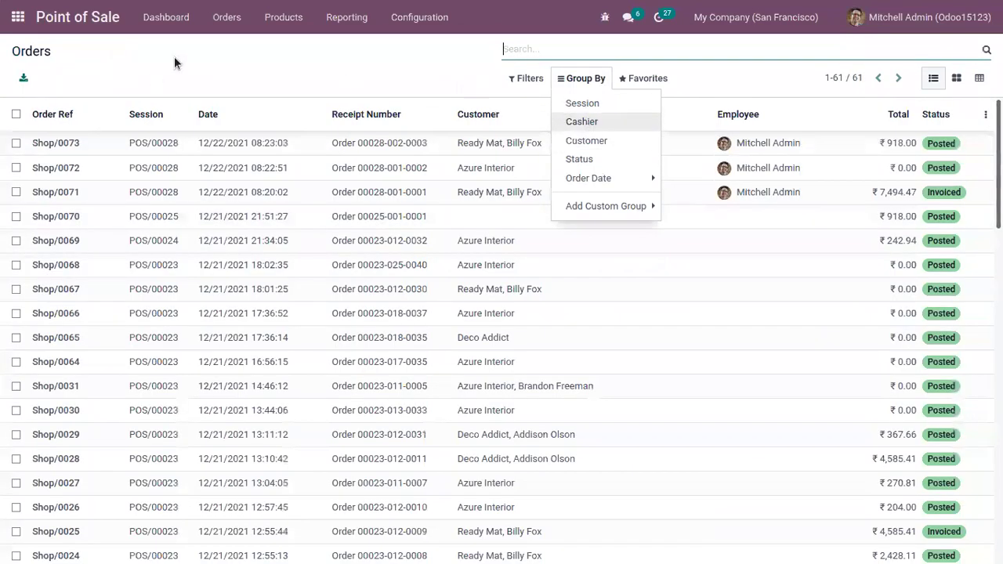
Open session POS/00028 from the sessions list and review its orders, including the details of order Shop/0073.
click(225, 24)
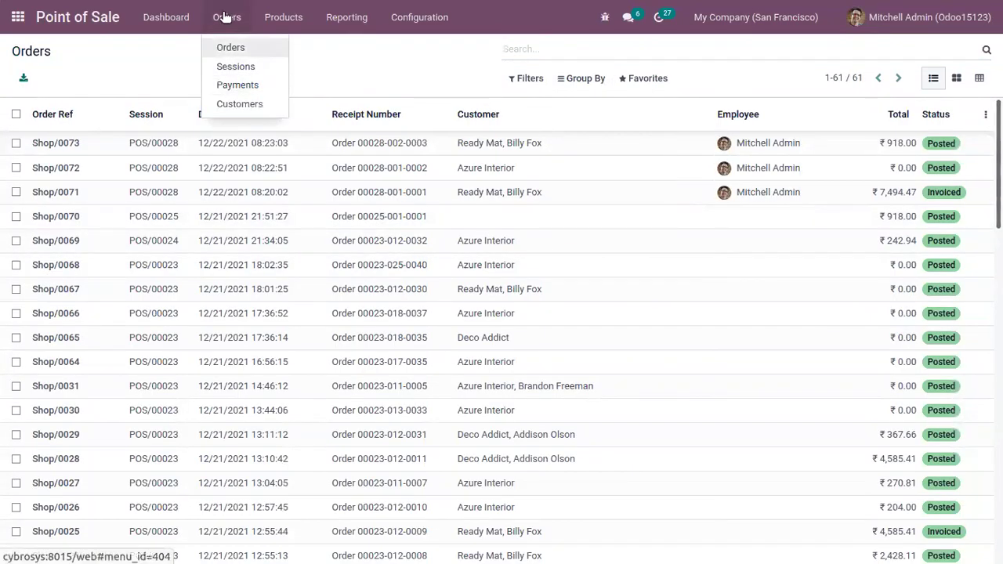
click(236, 67)
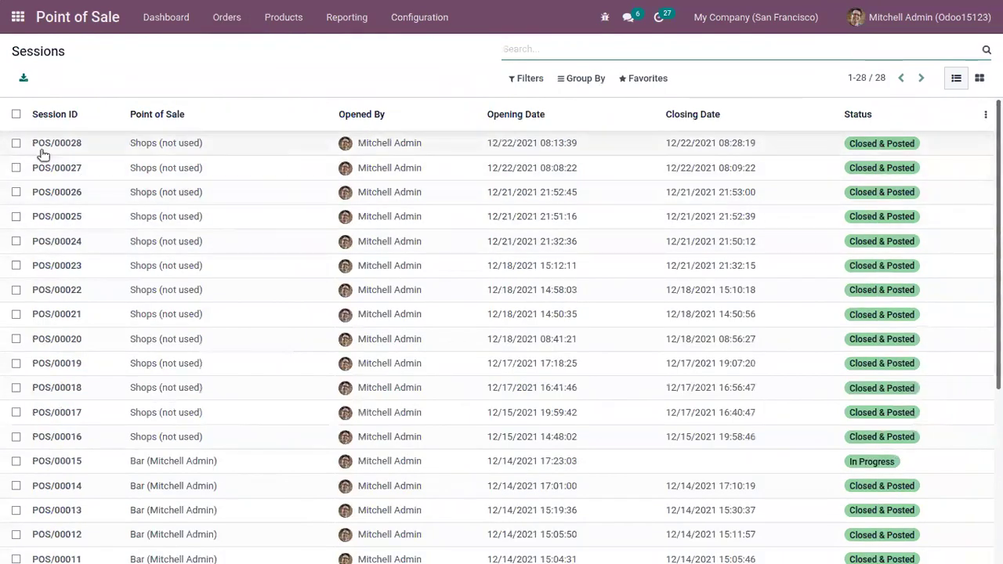
click(217, 142)
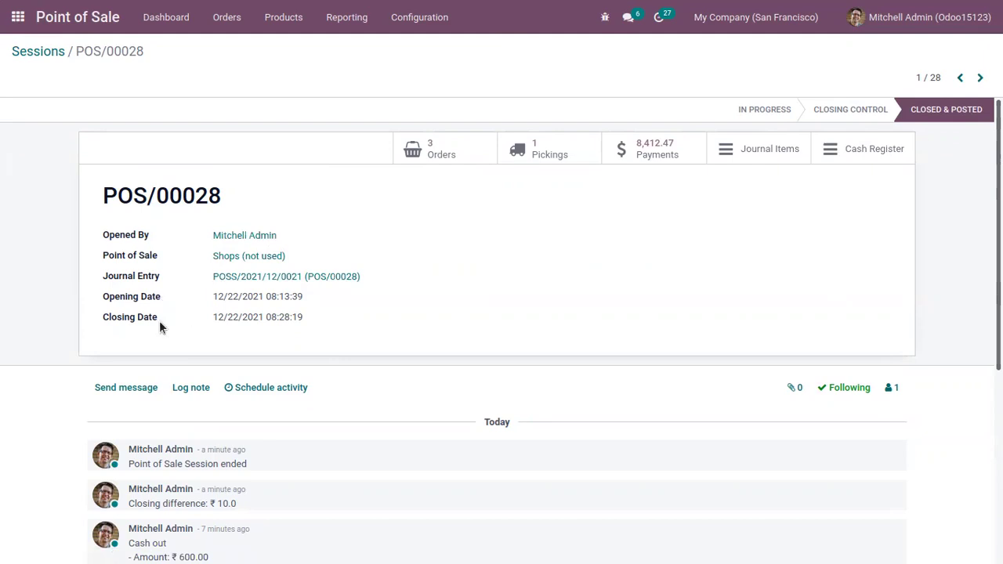
click(482, 150)
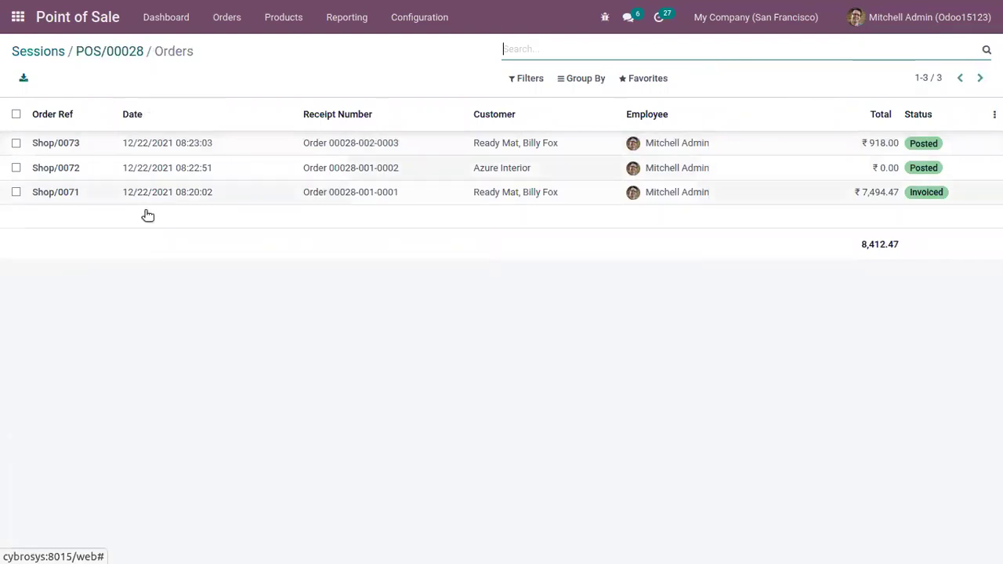
click(149, 147)
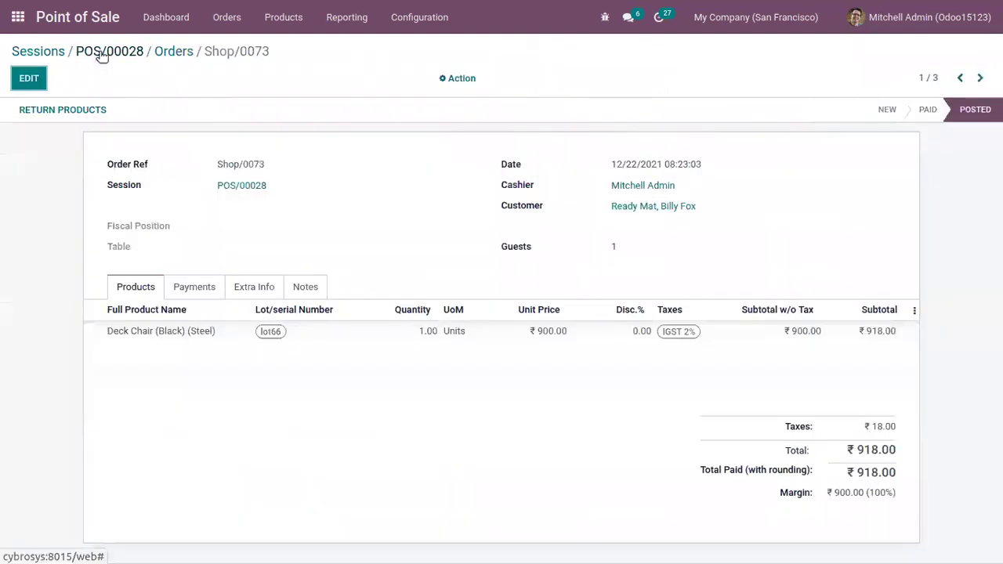
click(172, 50)
click(122, 53)
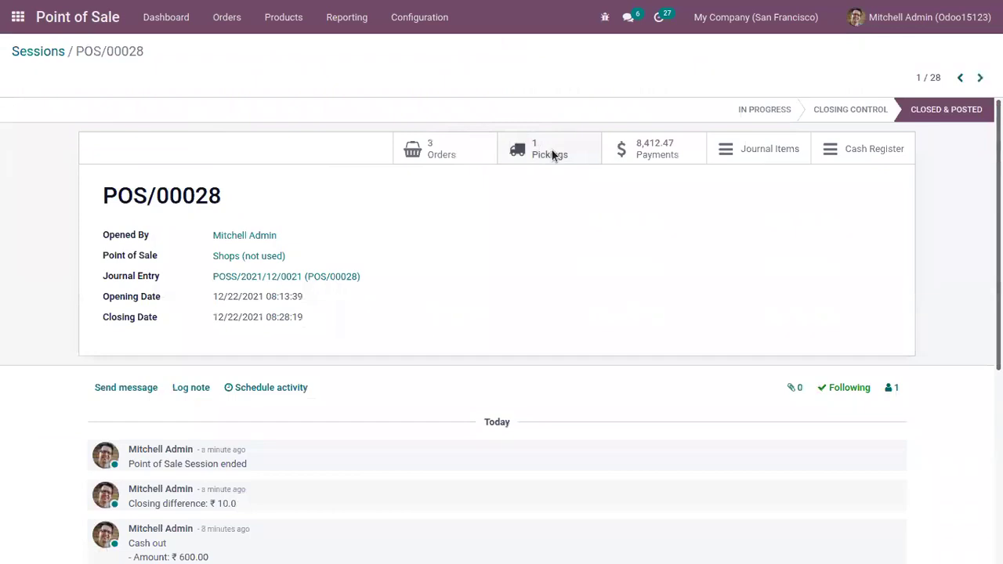
Review the pickings and the journal items linked to session POS/00028.
click(536, 148)
click(116, 52)
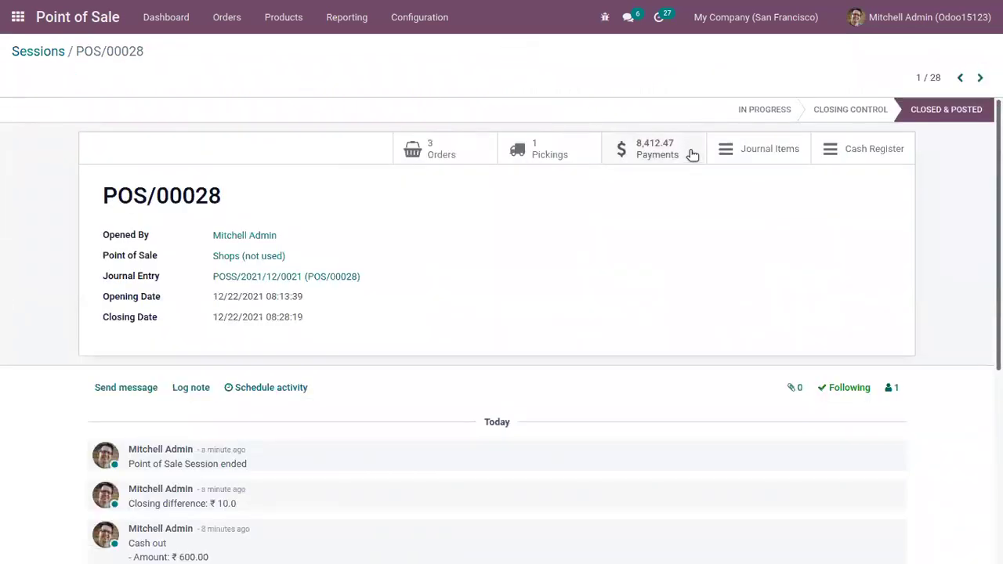
click(740, 152)
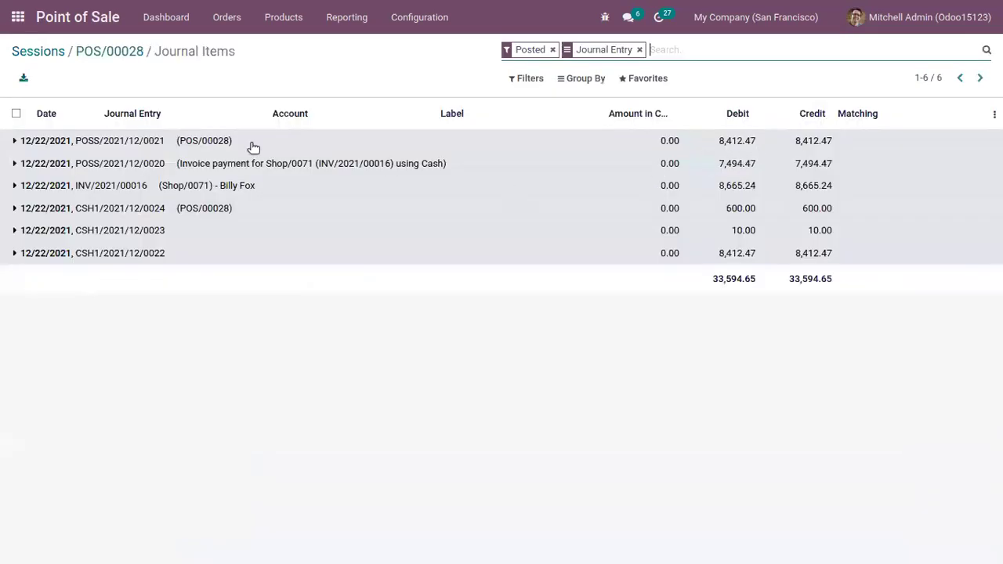
click(131, 51)
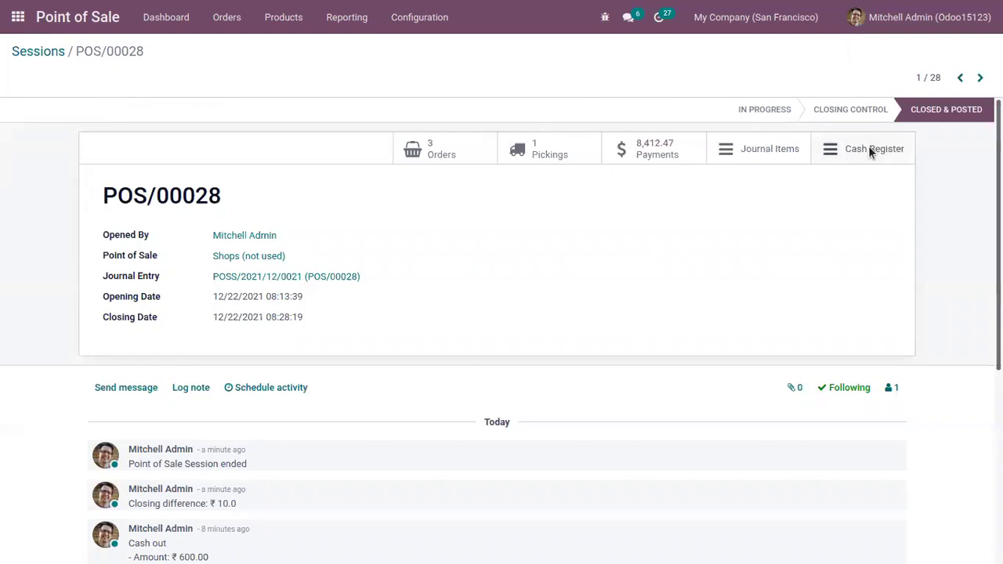
Review the cash register statement of session POS/00028 and return to the list of sessions.
click(869, 146)
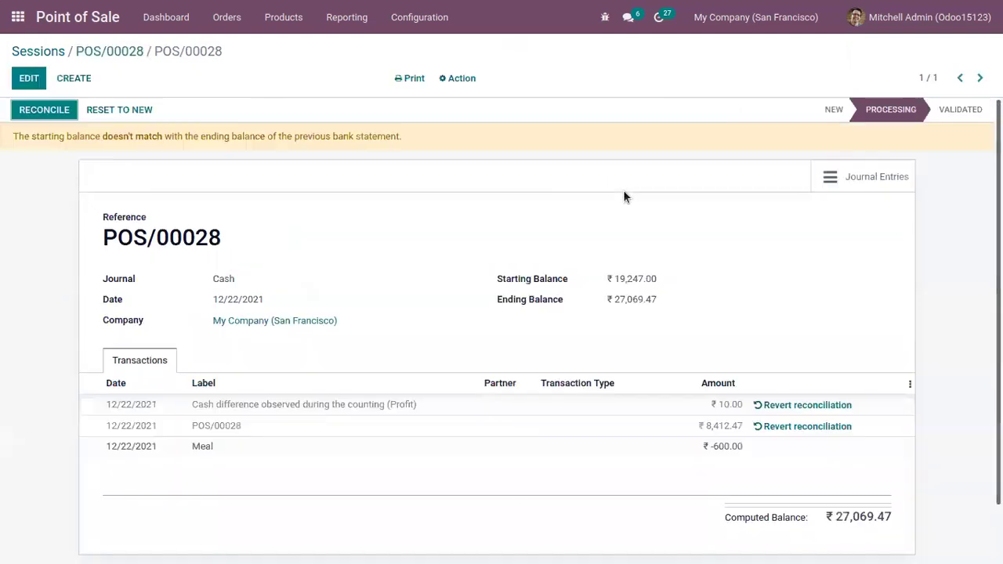
click(105, 51)
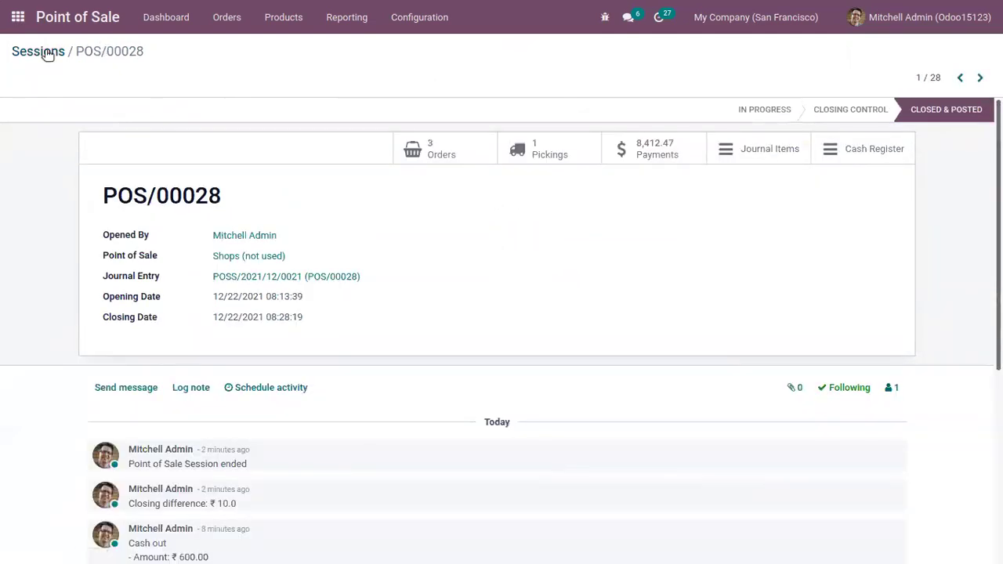
click(48, 53)
View the point of sale payments by payment method and return to the dashboard.
click(228, 17)
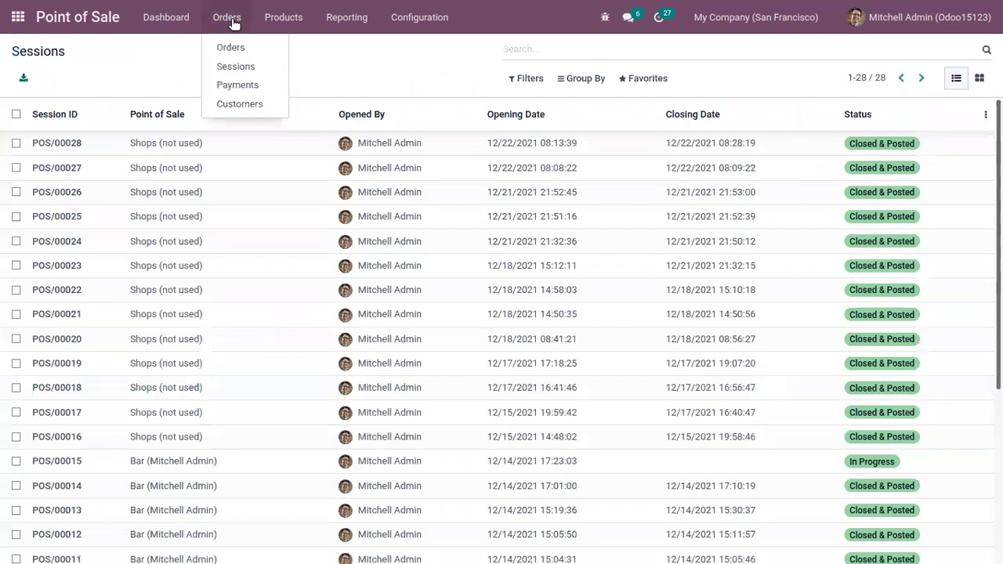
click(237, 85)
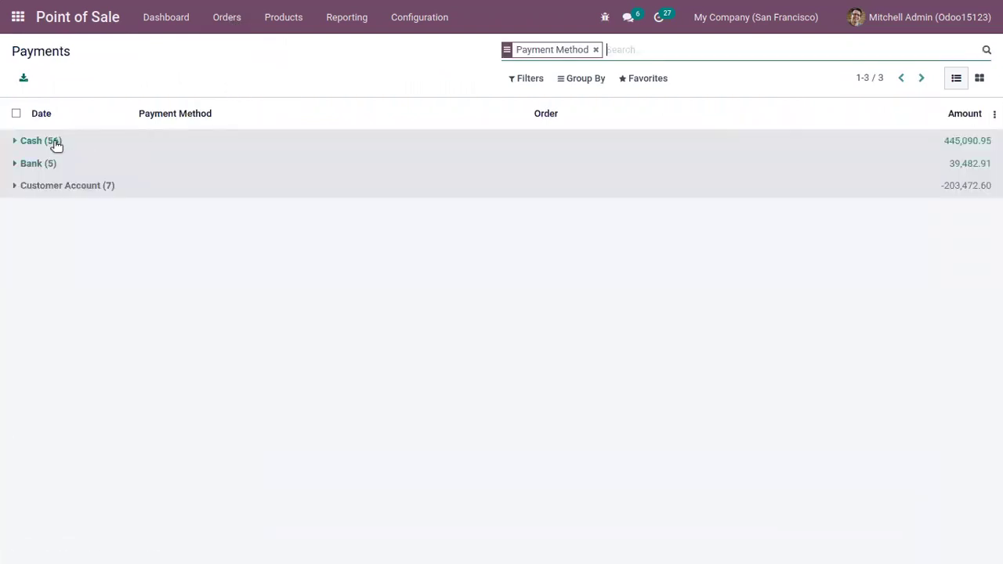
click(164, 24)
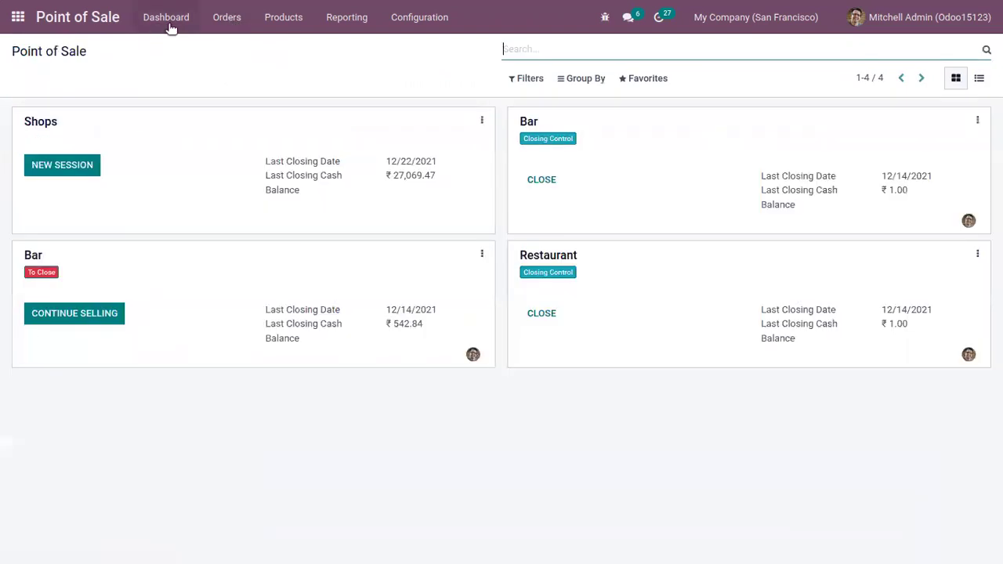
Switch to the Accounting app and open the Profit and Loss report.
click(18, 17)
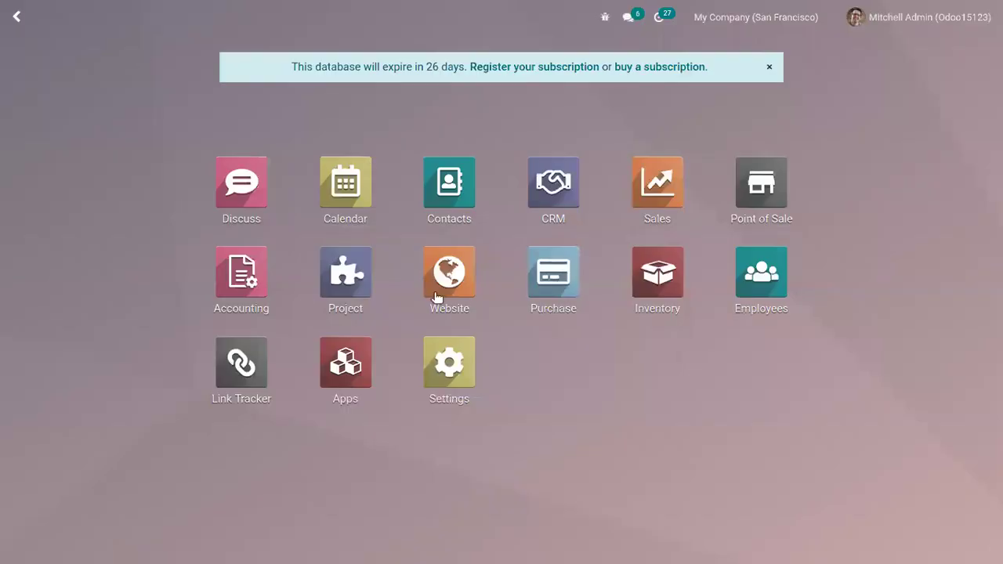
click(243, 278)
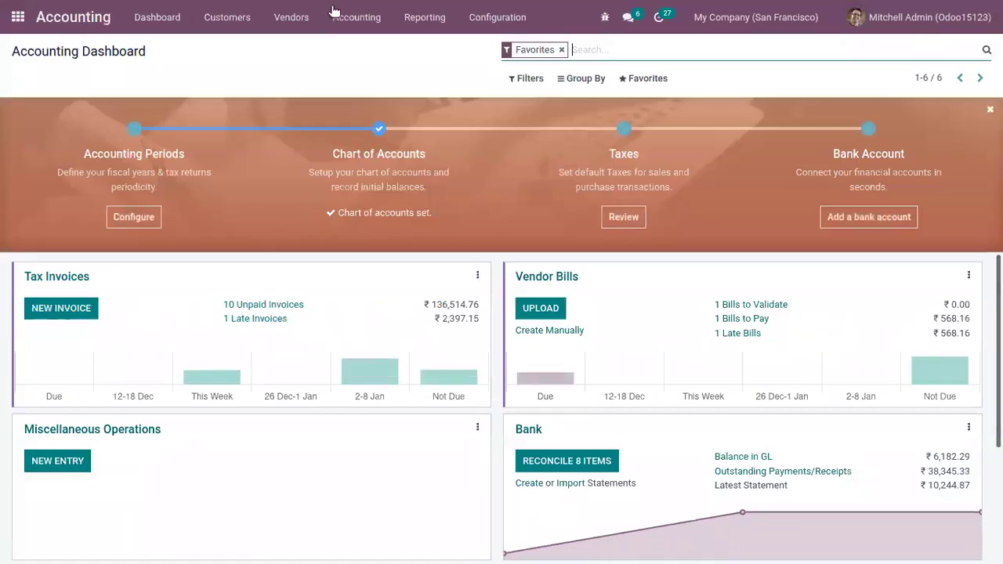
click(357, 17)
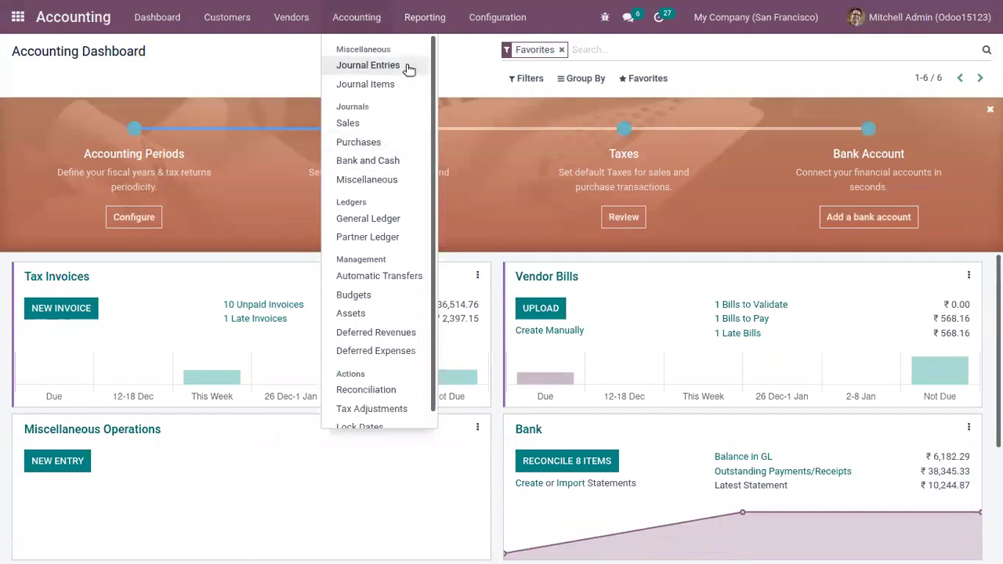
click(411, 14)
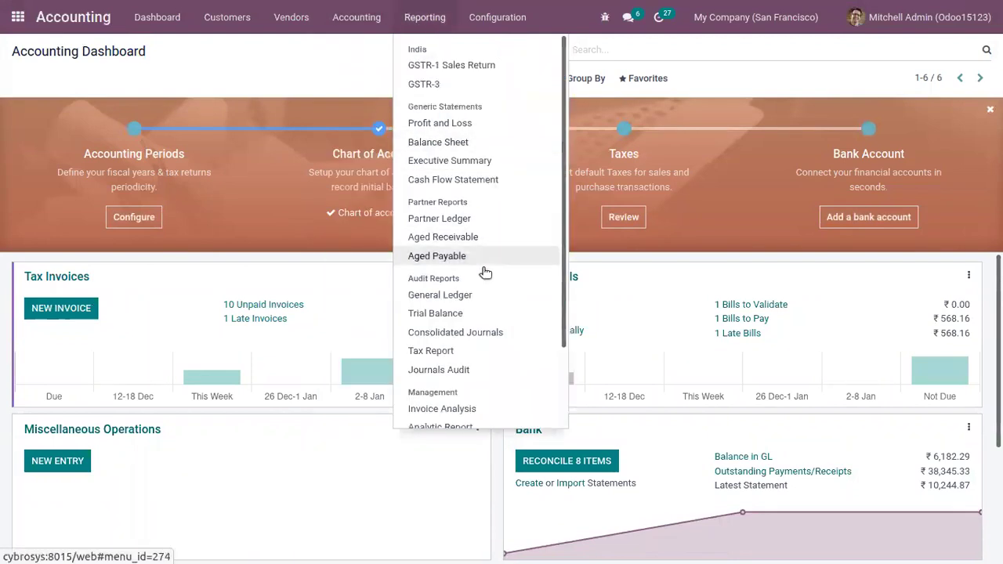
click(427, 126)
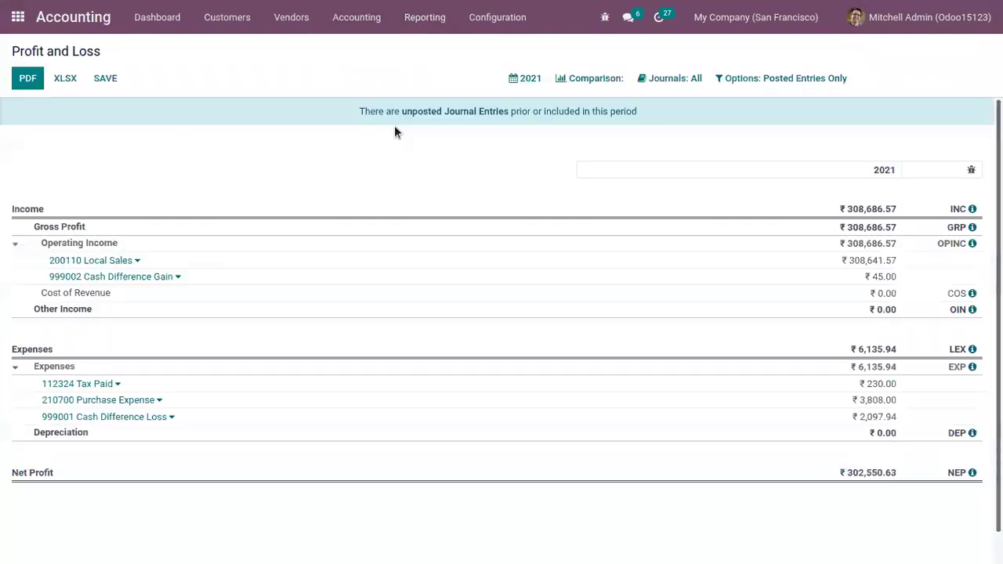
Open the journal items of account 999002 Cash Difference Gain and review the 12/22/2021 item with its journal entry CSH1/2021/12/0023.
click(121, 280)
click(71, 307)
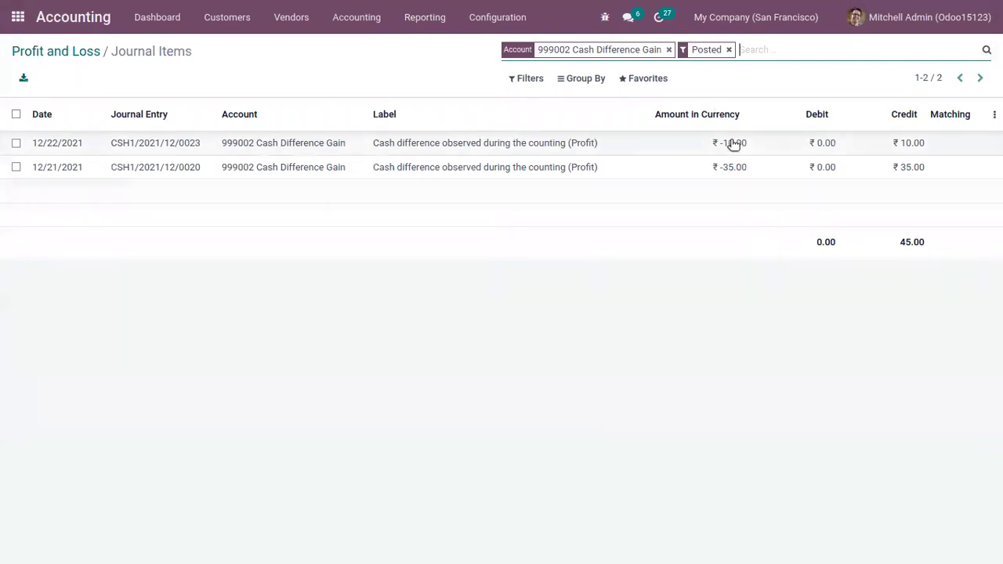
click(161, 148)
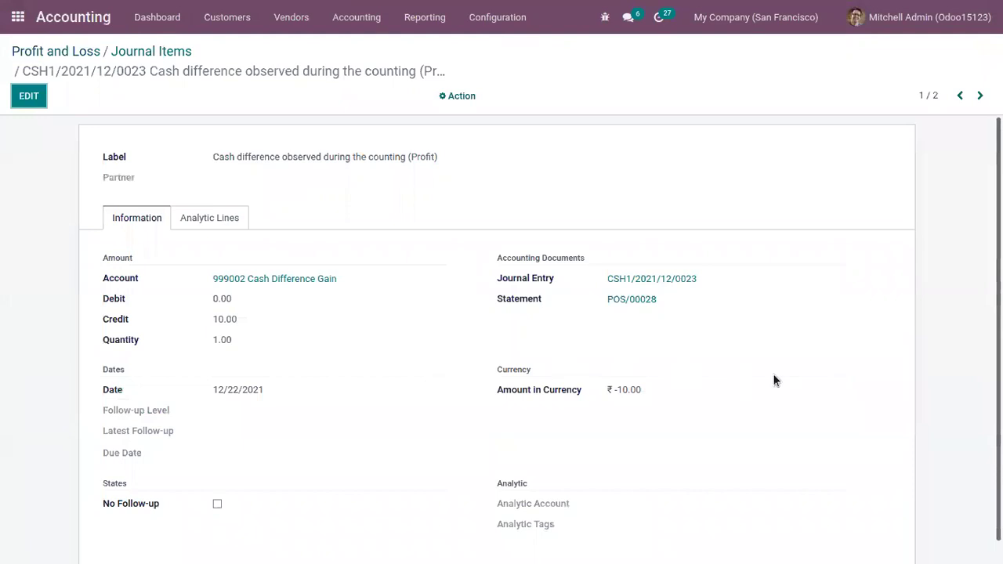
scroll(502, 337, down, 1)
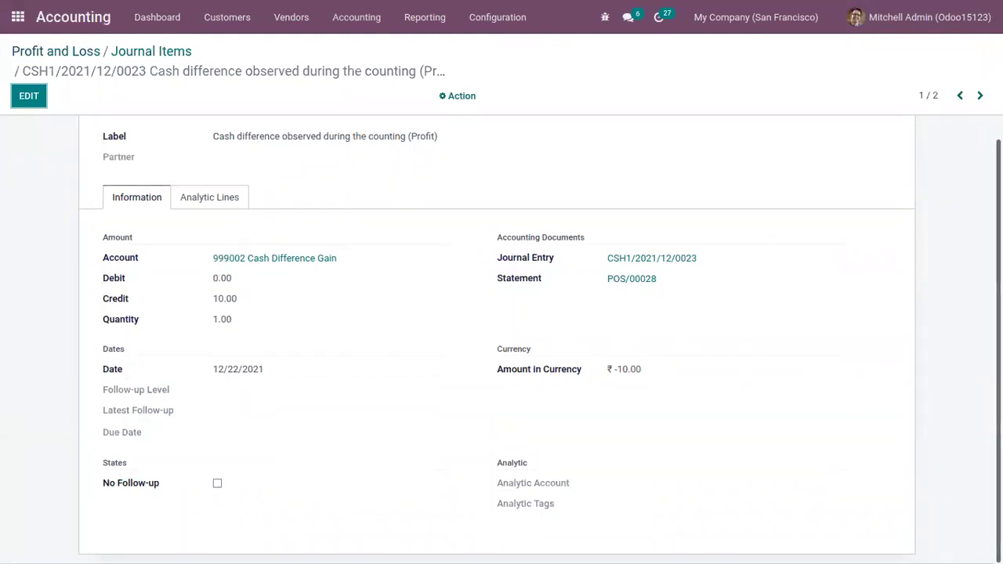
click(639, 259)
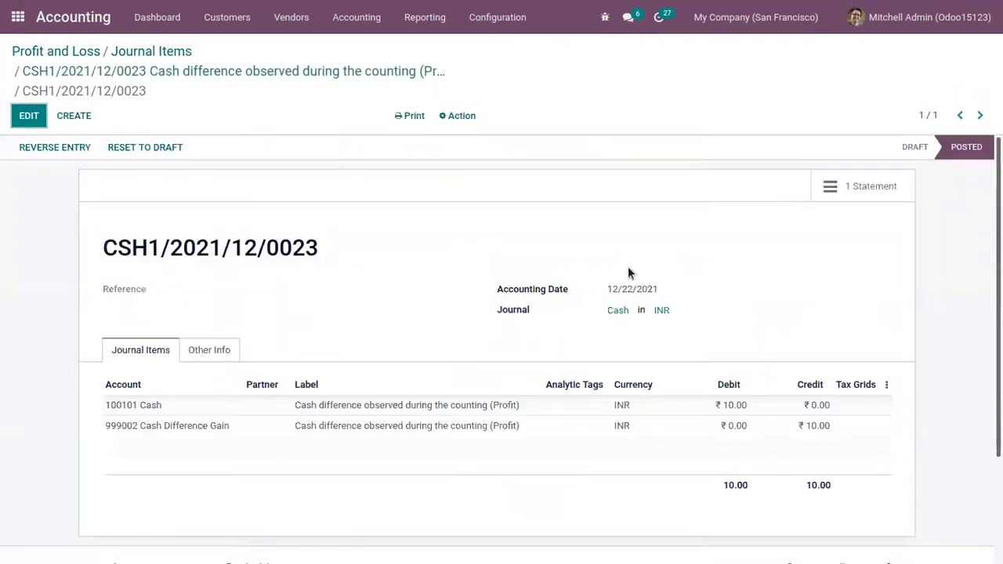
click(197, 71)
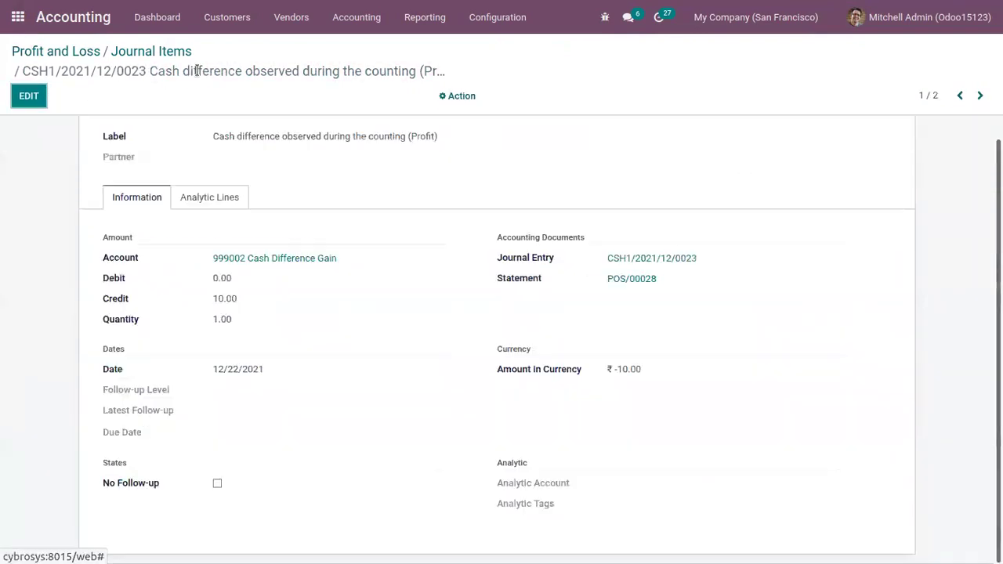
Review the POS/00028 statement linked to the cash difference item, and leave the Profit and Loss report for the home screen.
click(635, 279)
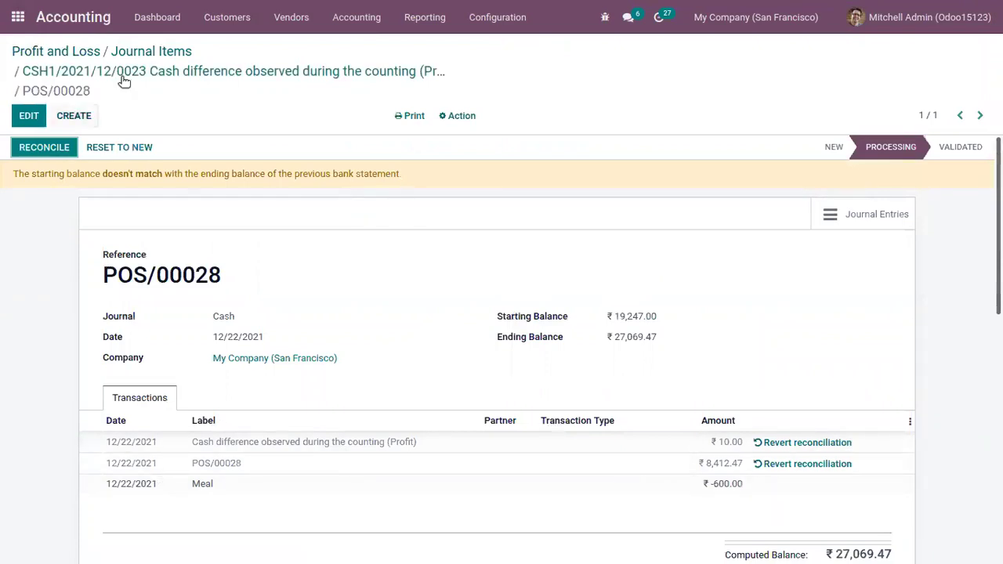
click(157, 71)
click(116, 50)
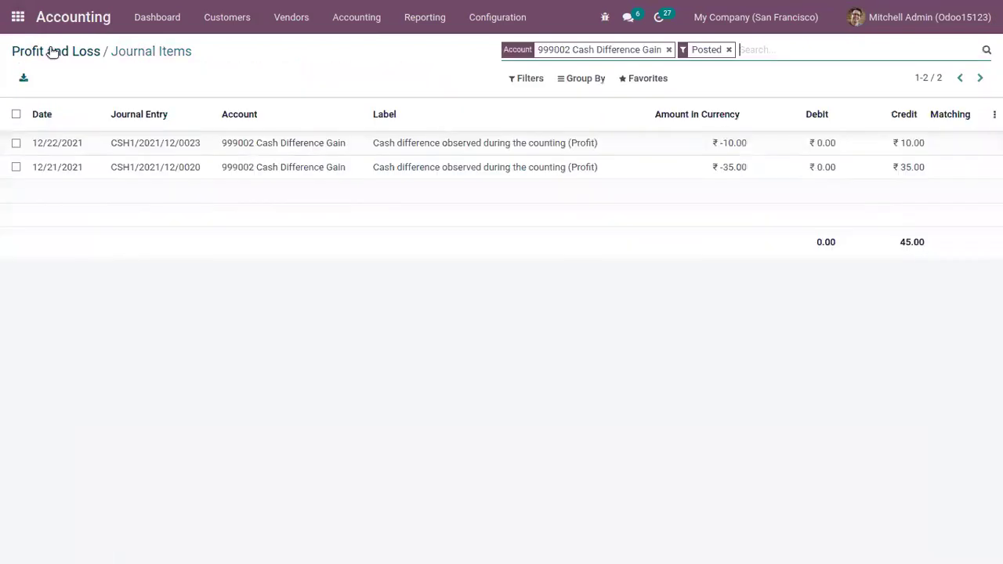
click(52, 51)
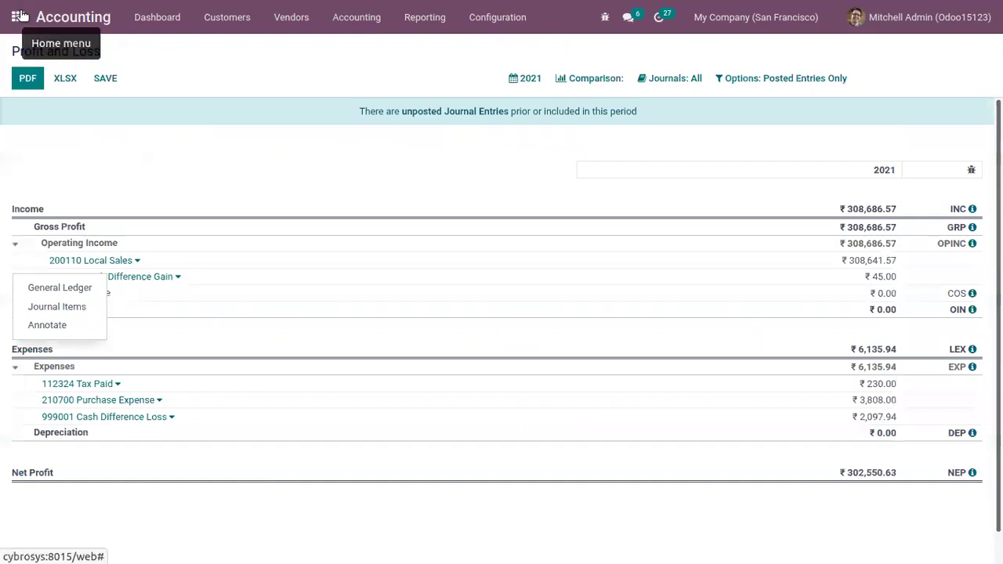
click(20, 19)
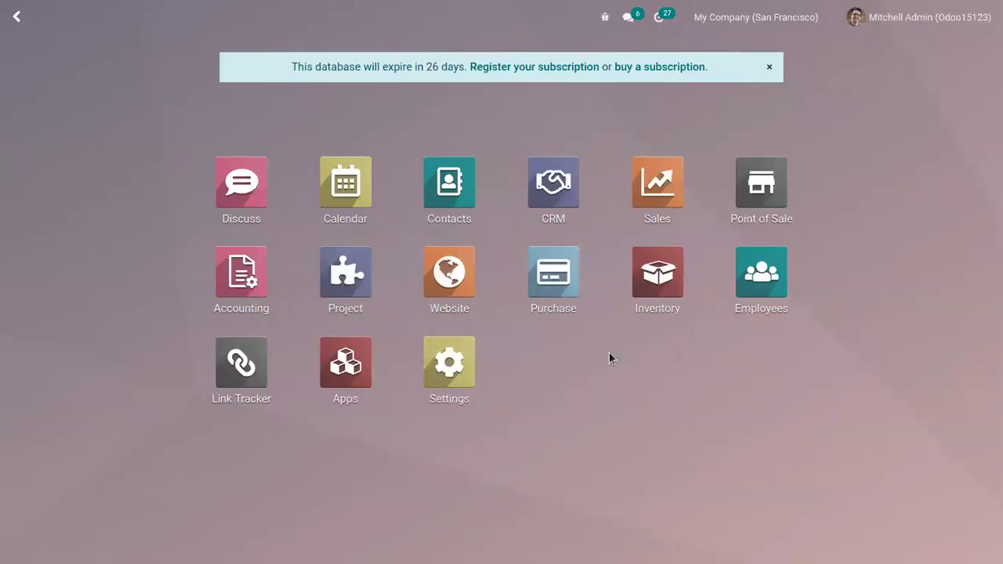